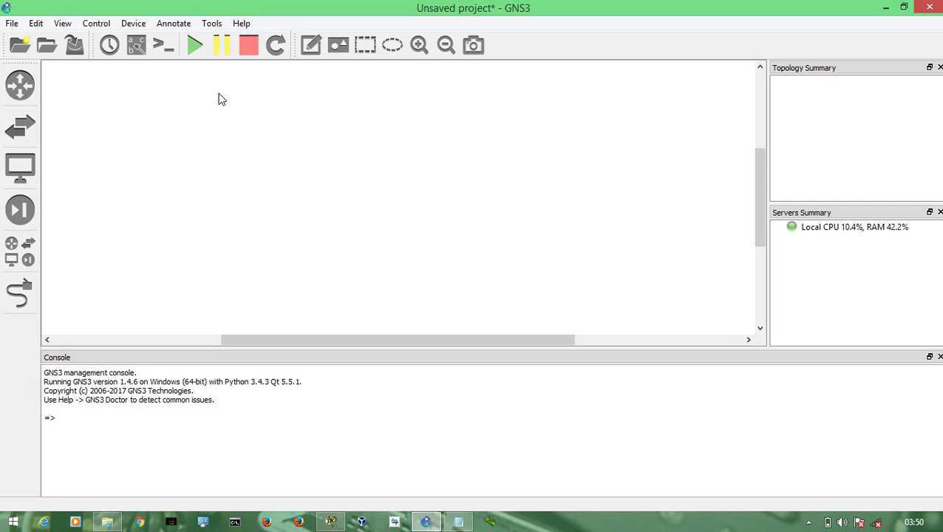
Add a c3725n router to the empty workspace
click(20, 84)
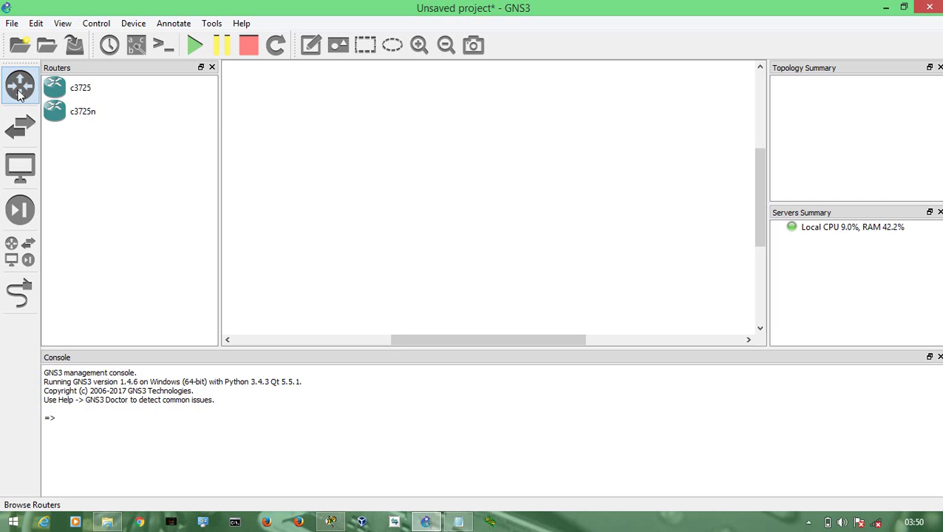
drag(78, 115, 356, 109)
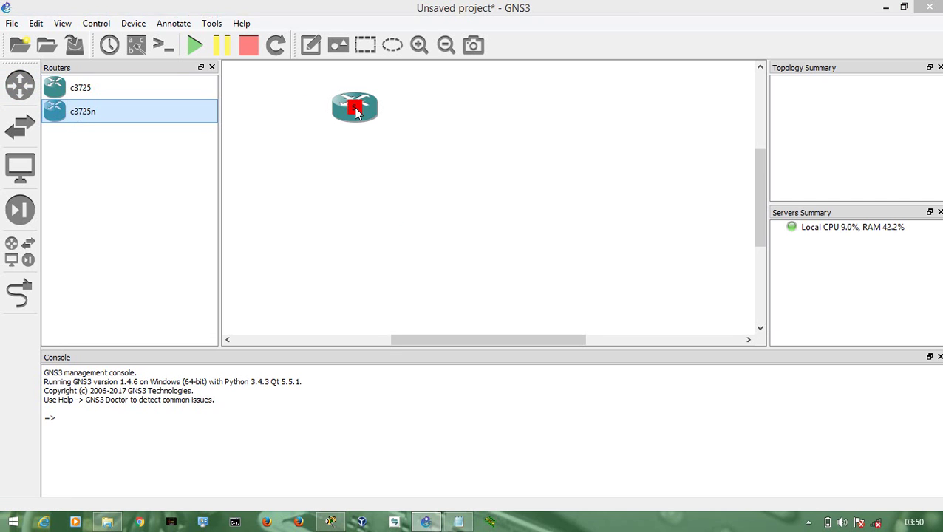
click(211, 67)
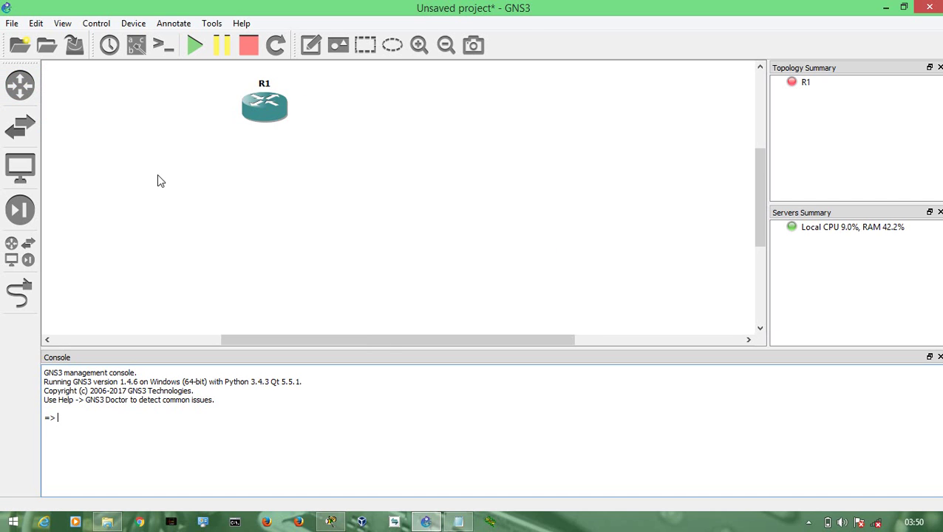
Place a Cloud node to the right of router R1 and shift R1 slightly down and left
click(24, 261)
drag(91, 187, 562, 110)
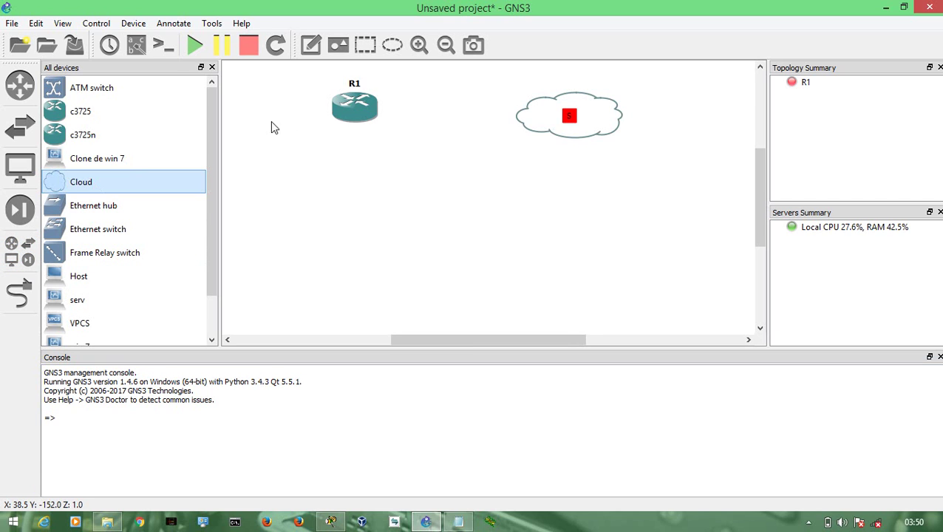
click(211, 67)
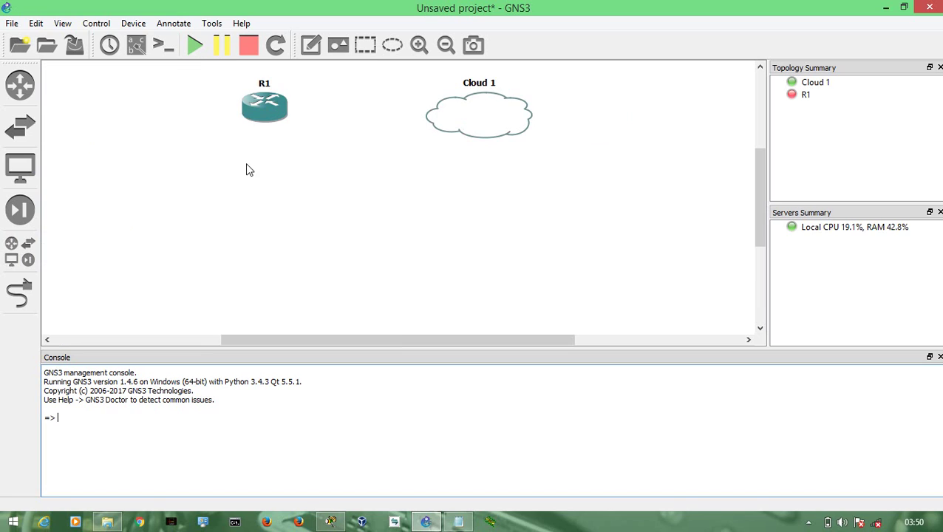
drag(271, 118, 257, 125)
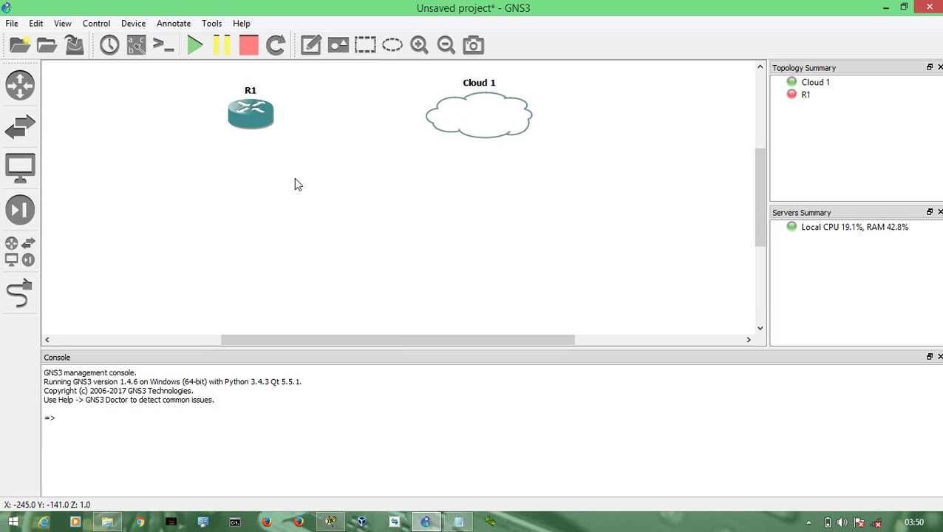
Configure Cloud 1 with the VirtualBox Host-Only Network adapter as a generic Ethernet NIO and apply the settings
right_click(485, 112)
click(514, 117)
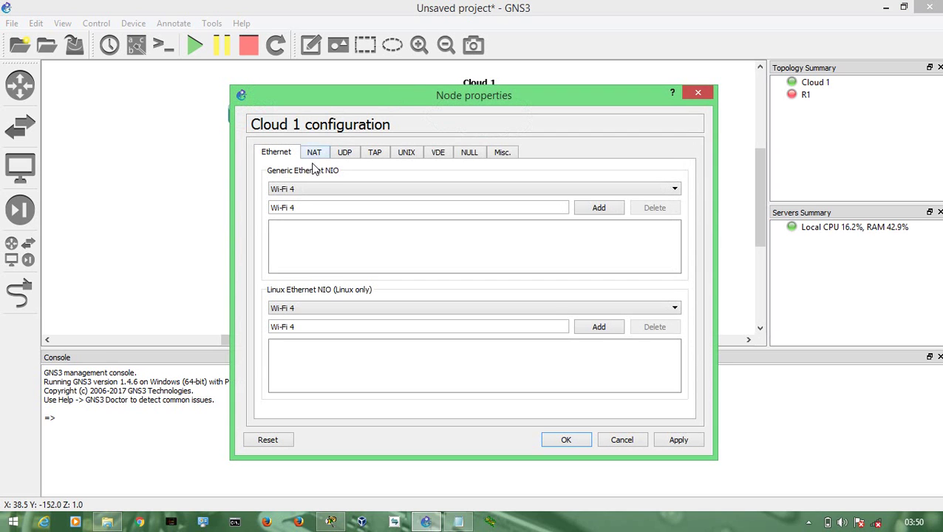
click(330, 191)
click(336, 218)
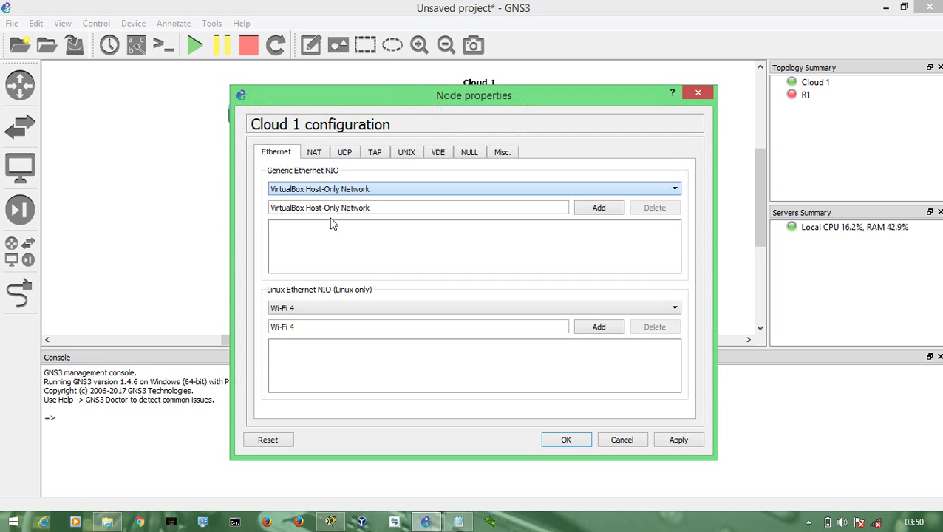
click(680, 442)
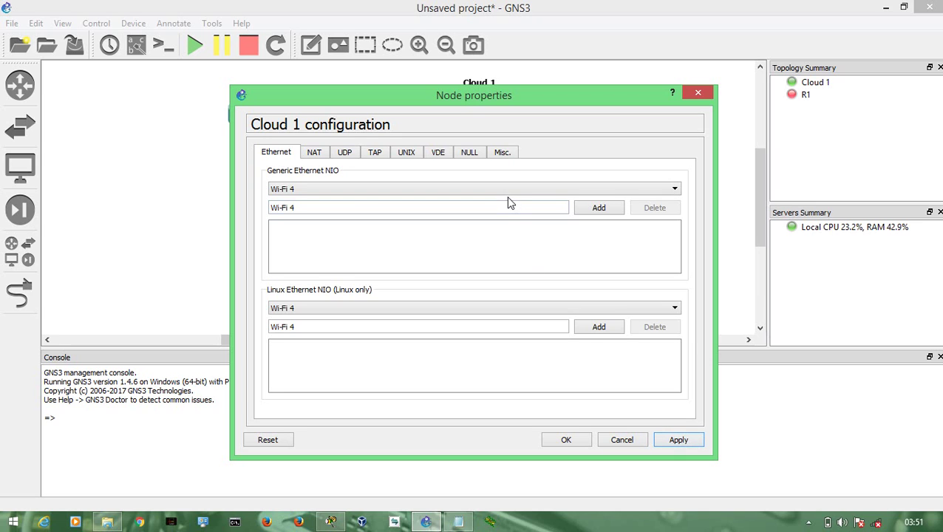
click(488, 191)
click(448, 219)
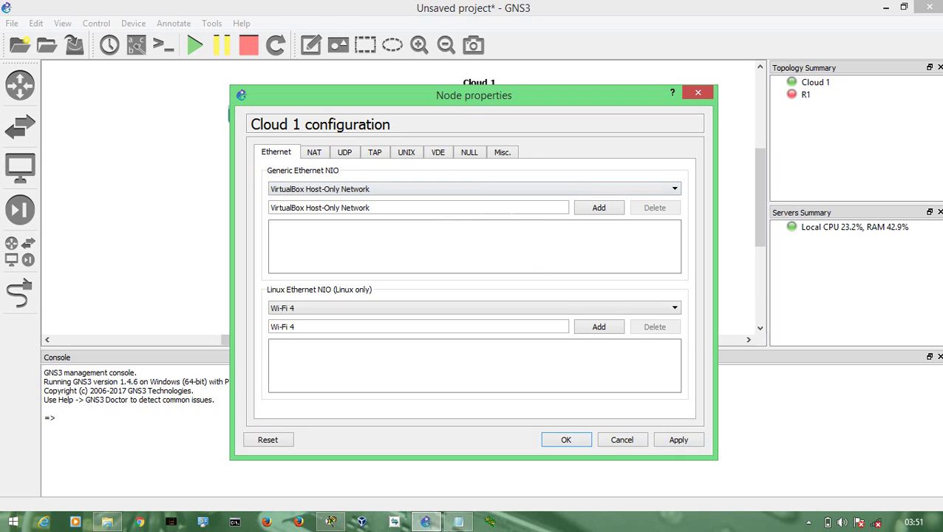
click(592, 211)
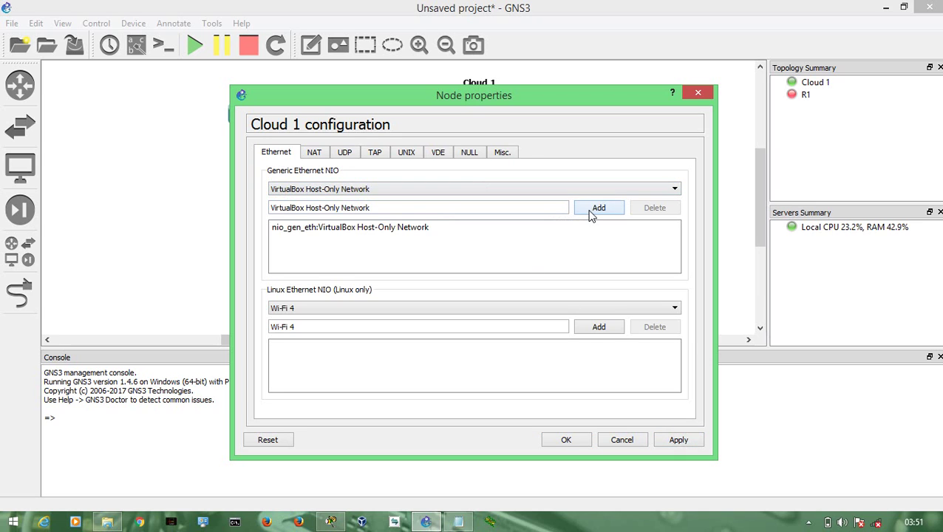
click(674, 440)
click(567, 440)
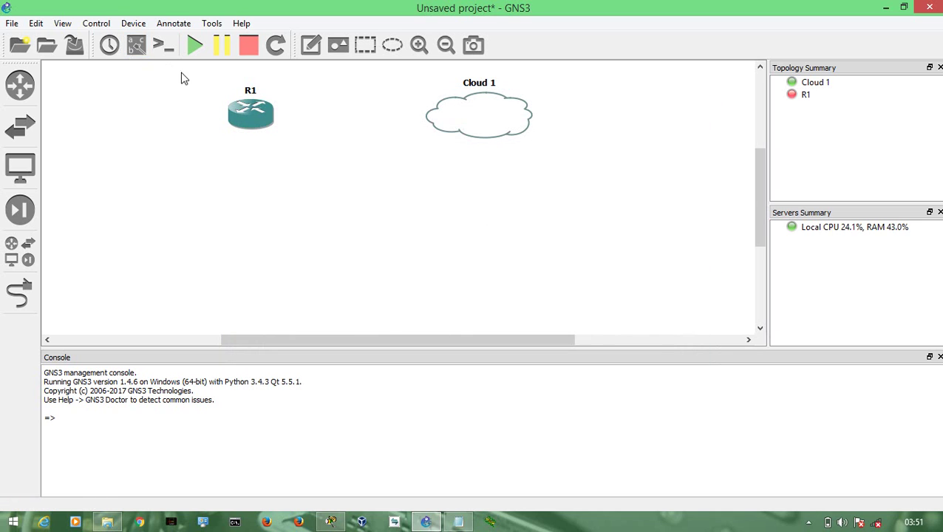
Link R1's FastEthernet0/0 to Cloud 1's VirtualBox Host-Only Network port, showing interface labels while linking and hiding them again
click(141, 46)
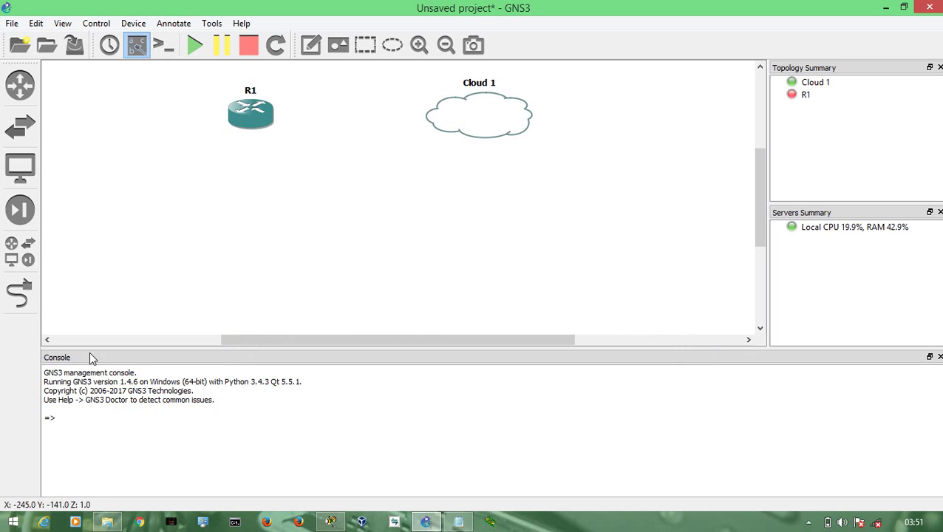
click(20, 296)
click(250, 124)
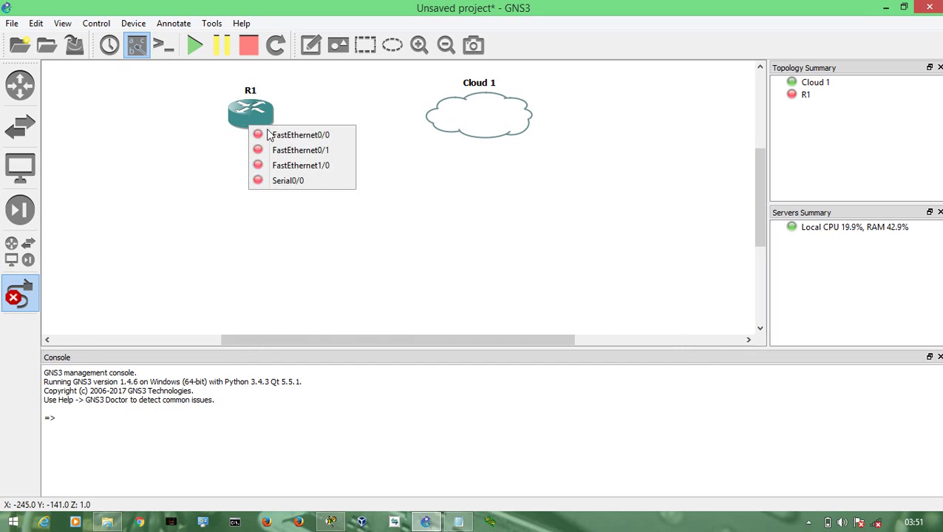
click(306, 140)
click(480, 116)
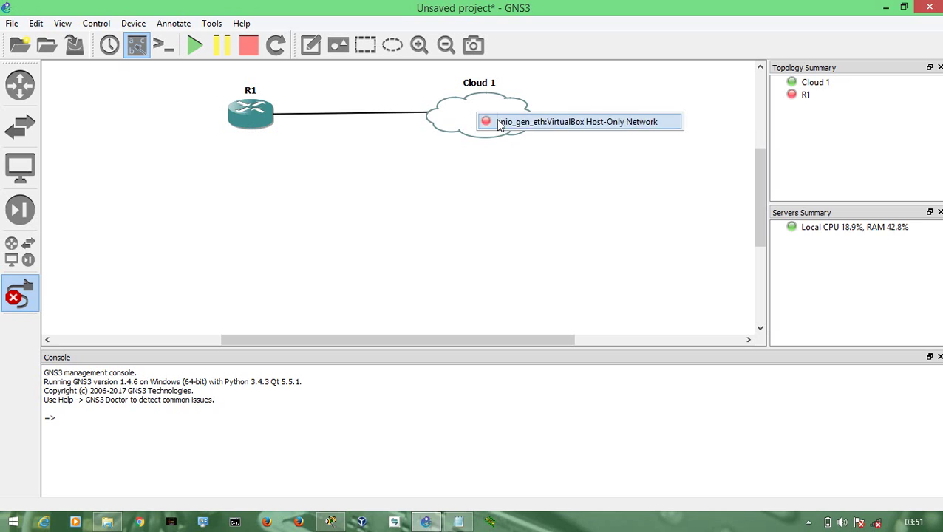
click(500, 124)
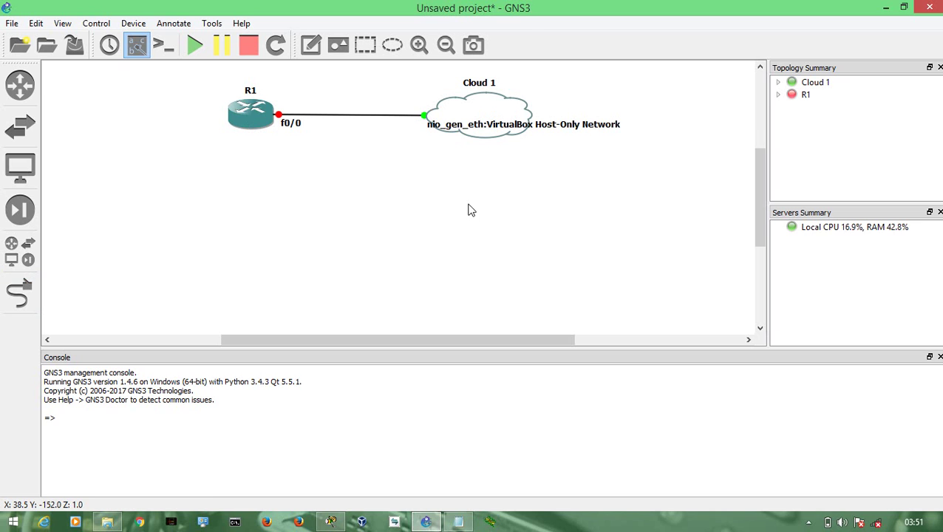
click(140, 48)
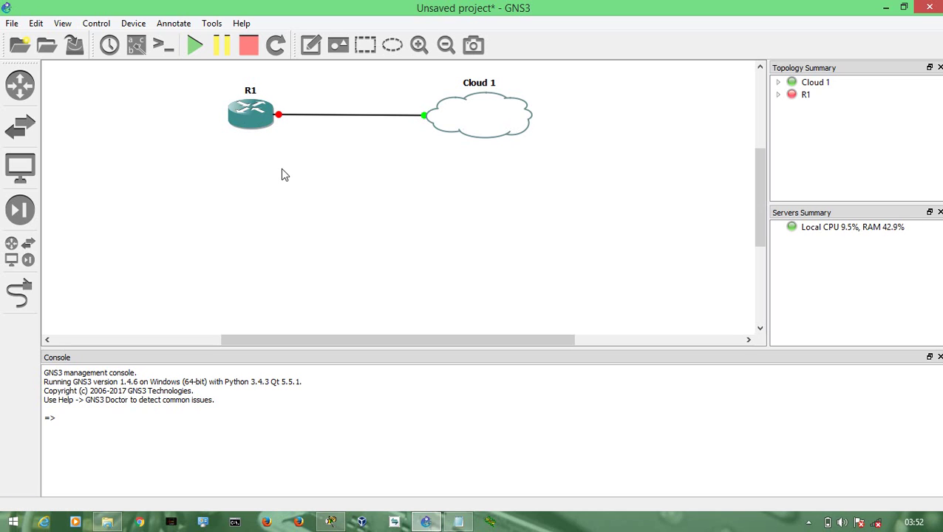
Start the topology's devices and open R1's console at the command prompt
click(195, 45)
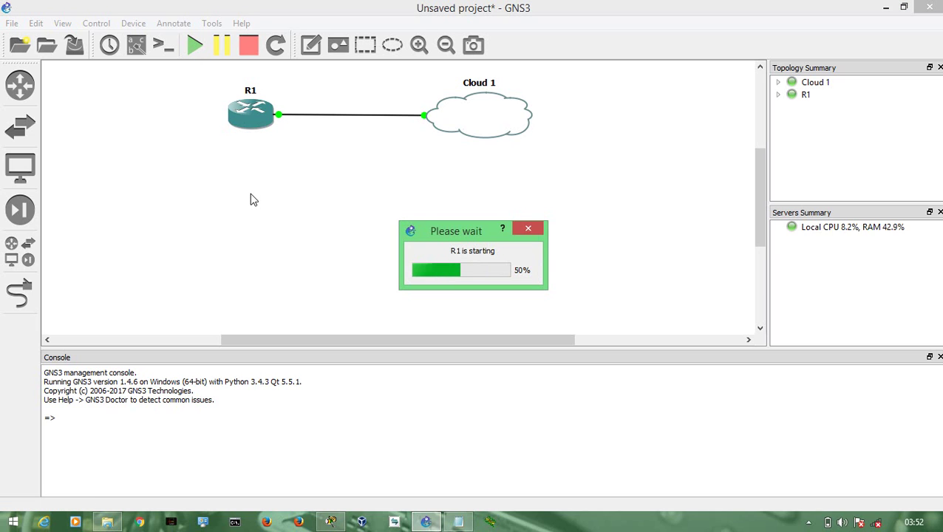
right_click(269, 112)
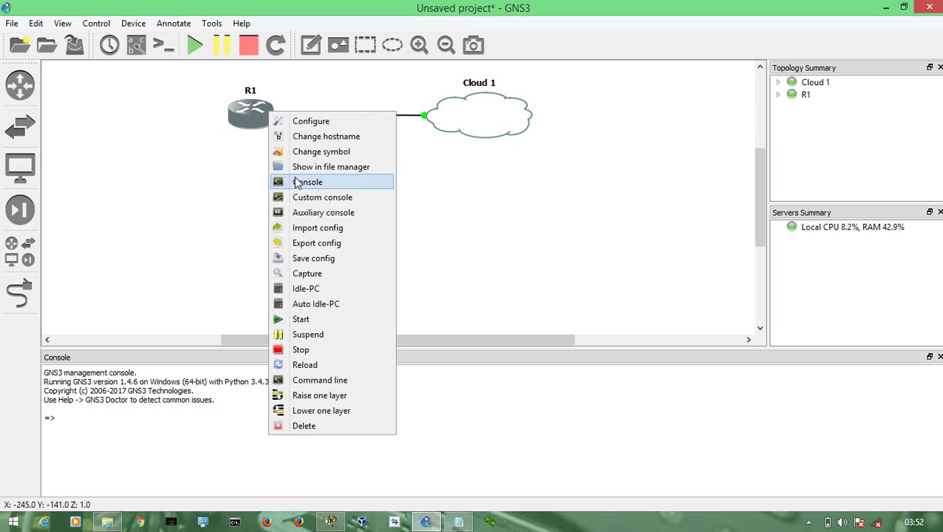
click(300, 182)
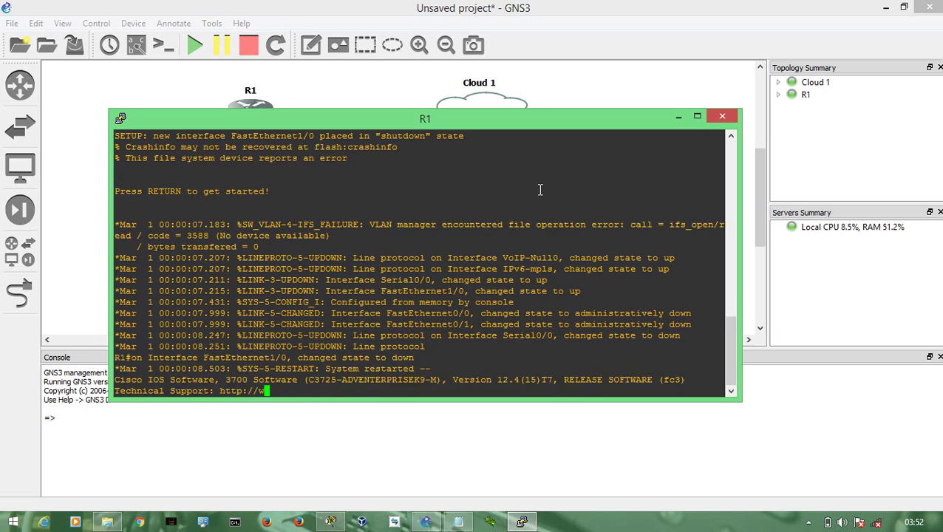
key(Return)
key(Return)
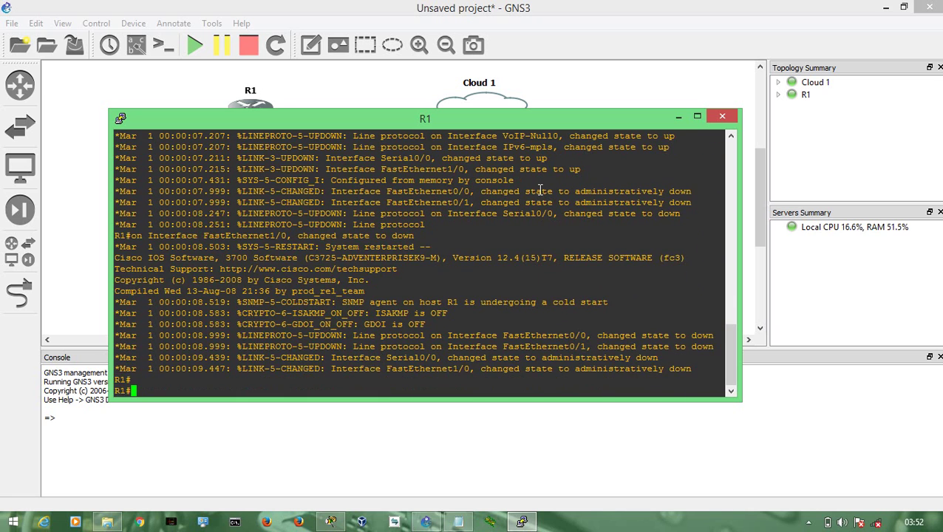
Enter global configuration mode on R1, set the hostname to yans, and move the console clear of the topology
text(conf t)
key(Return)
text(host)
key(Tab)
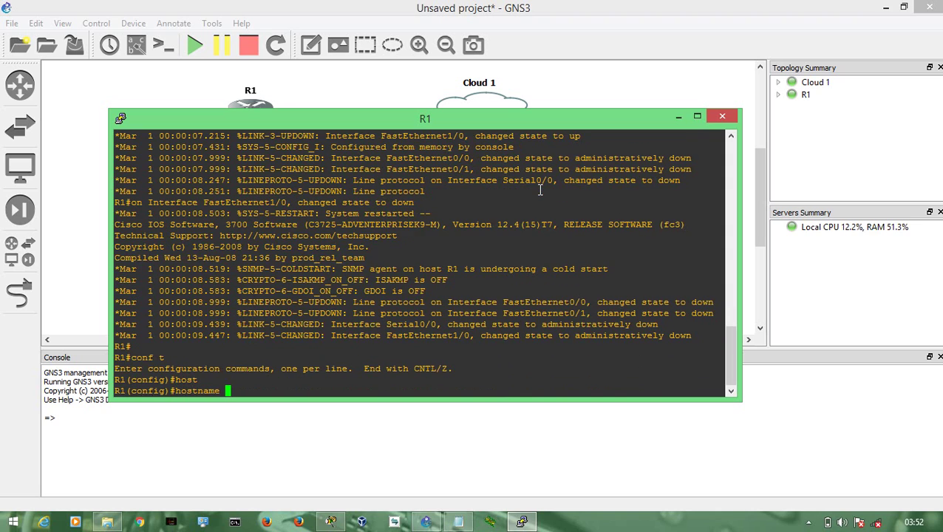
text(yans)
key(Return)
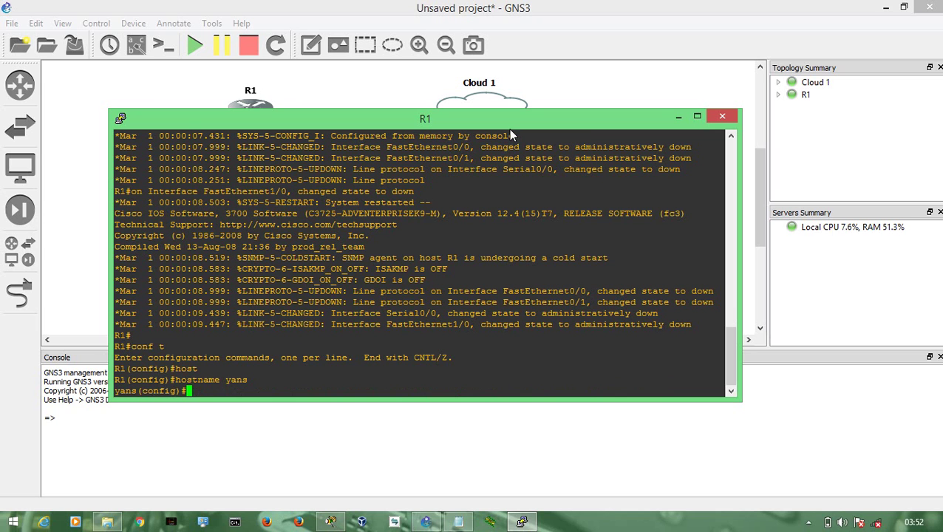
drag(502, 122, 521, 169)
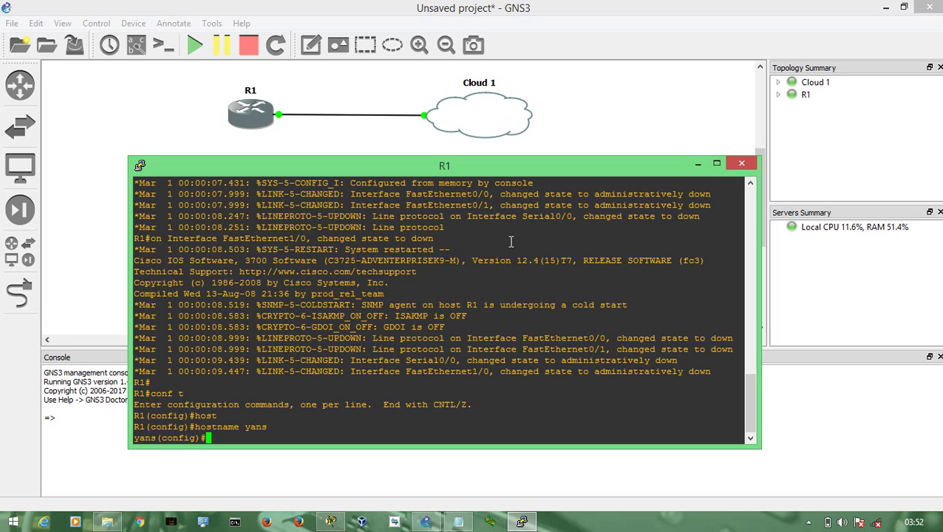
Assign IP address 172.16.20.254 with mask 255.255.0.0 to interface fa 0/0 and enable the interface
text(int fa 0/0)
key(Return)
text(i)
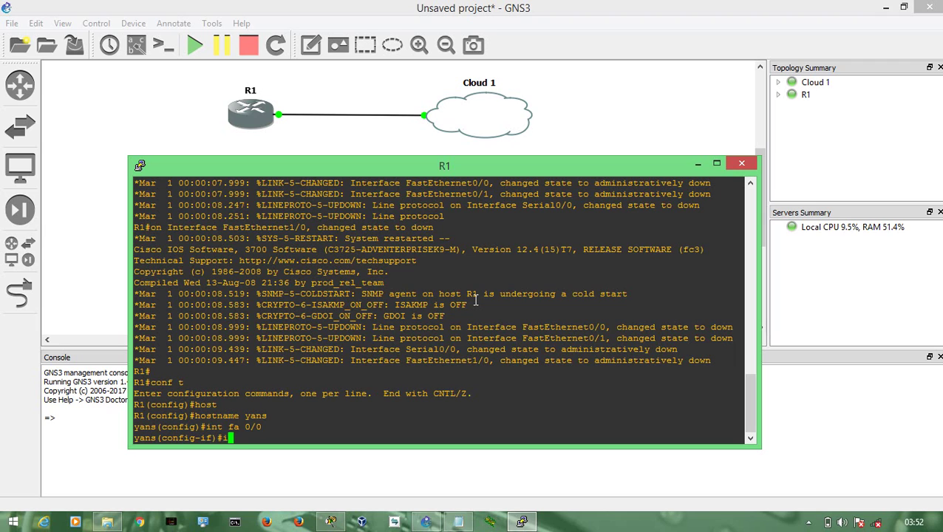
text(p add)
key(Tab)
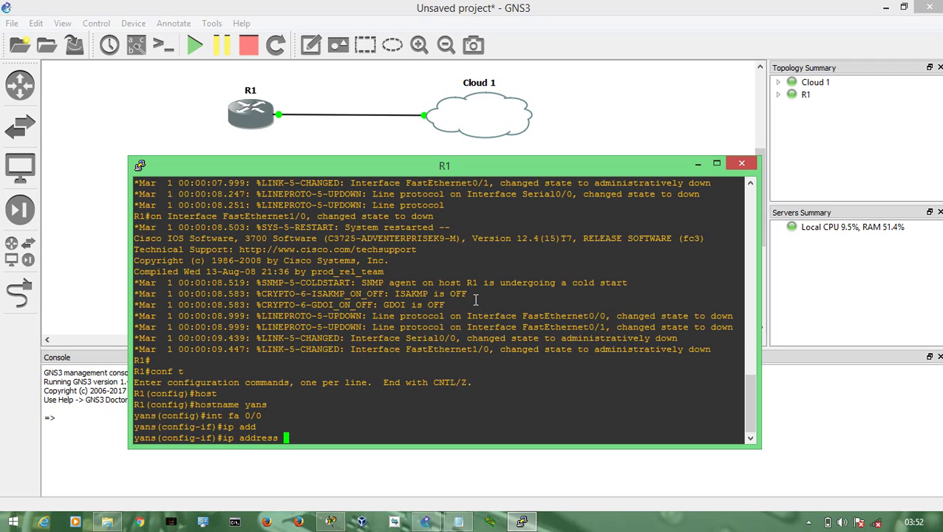
text(172.16.20.254 255.255.0.0)
key(Return)
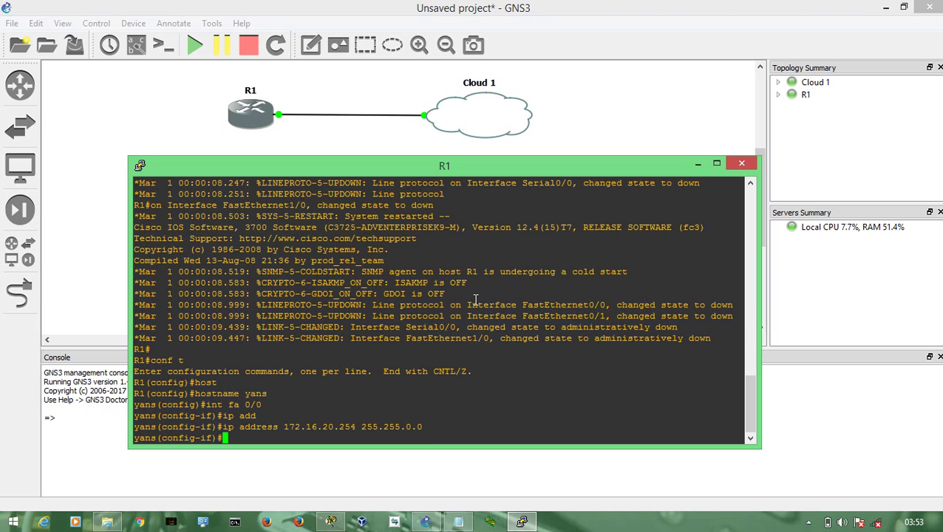
text(n sh)
key(Return)
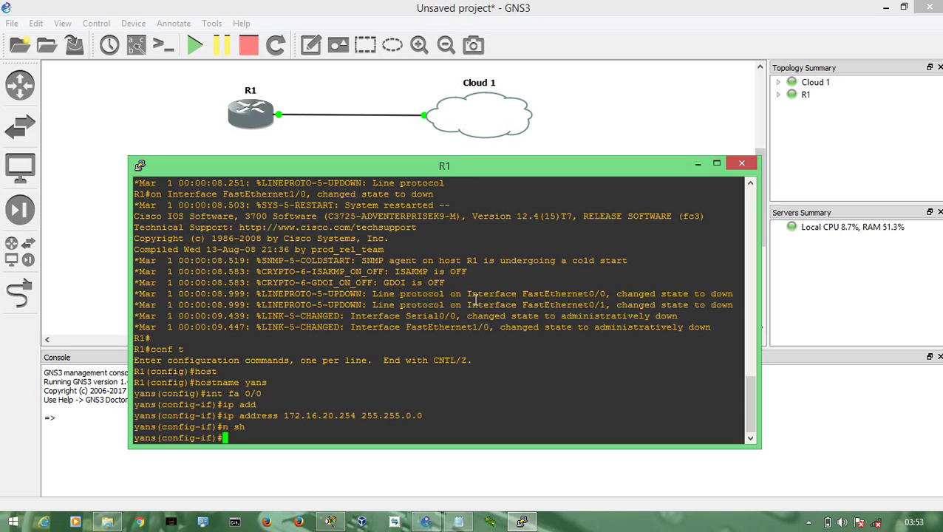
text(ip )
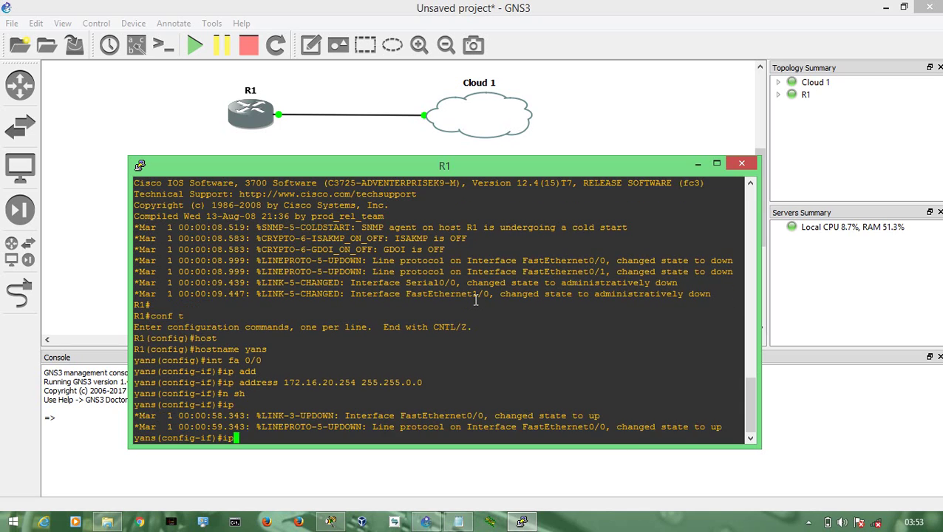
text(dhc)
key(Tab)
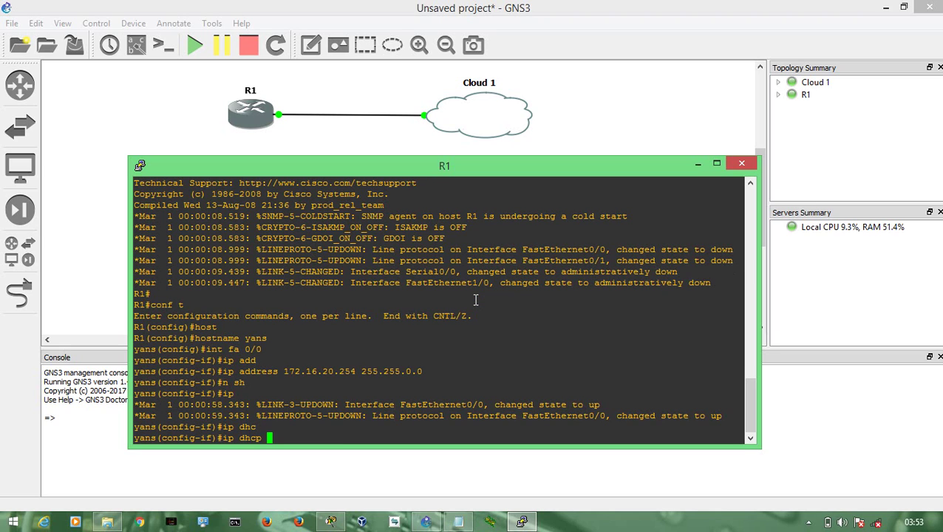
text(ex)
key(Tab)
text(c)
key(Tab)
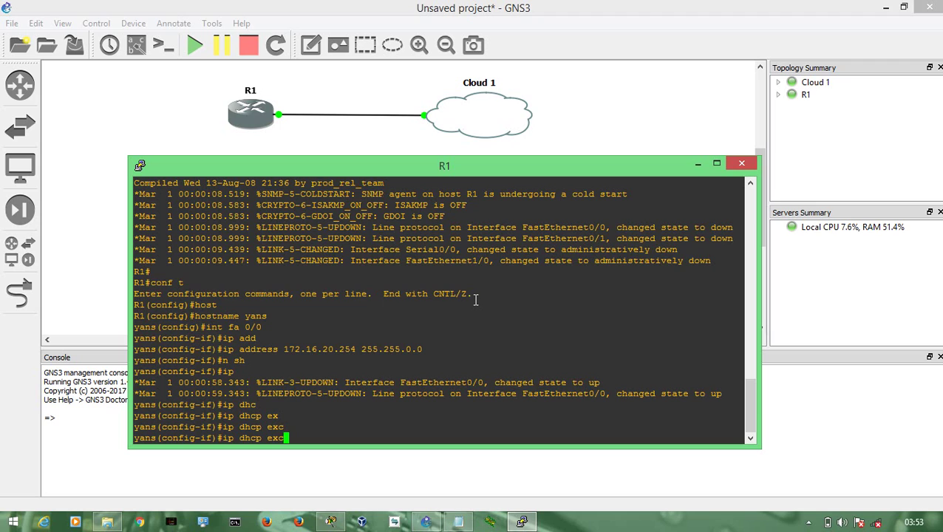
text(l)
key(Tab)
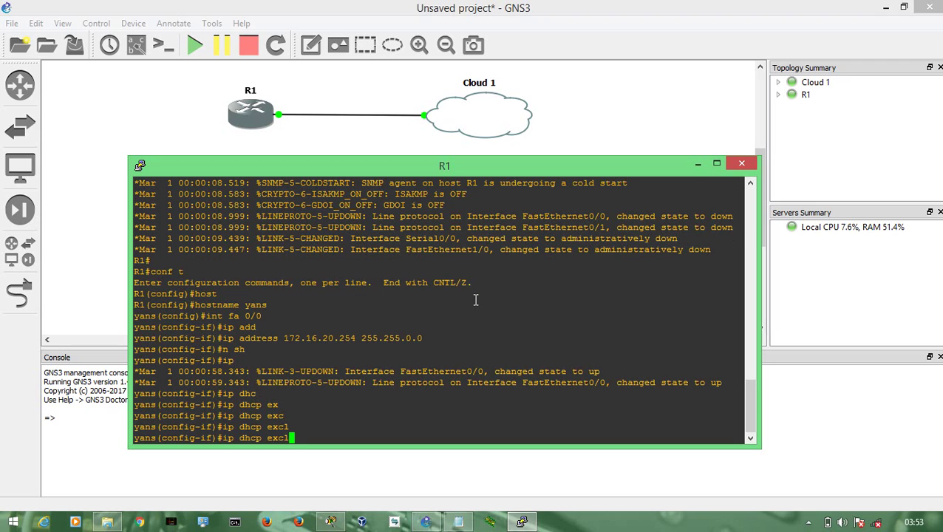
text(u)
key(Tab)
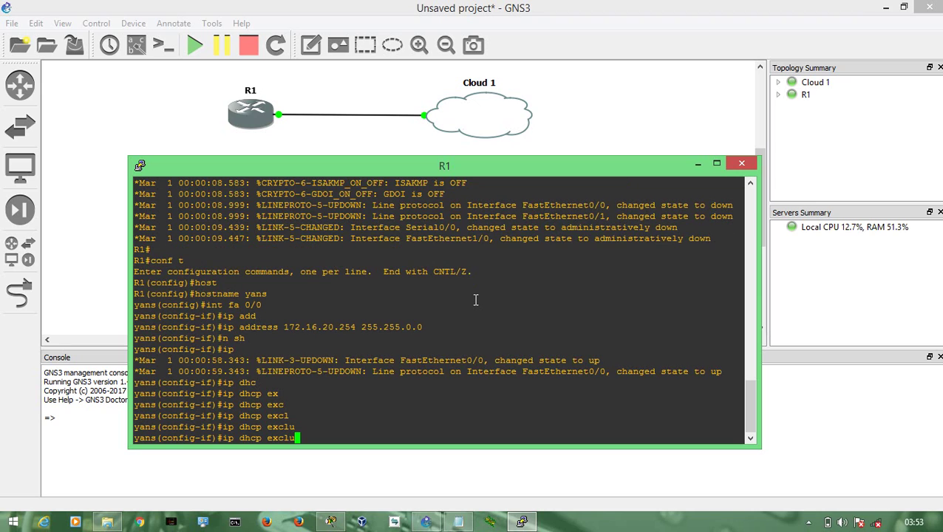
key(BackSpace)
key(BackSpace)
key(BackSpace)
key(BackSpace)
key(BackSpace)
key(BackSpace)
key(BackSpace)
key(BackSpace)
key(BackSpace)
key(BackSpace)
key(BackSpace)
key(BackSpace)
key(BackSpace)
Exit interface configuration mode and exclude address 172.16.20.254 from DHCP assignment
text(ex)
key(Return)
text(ip dhc)
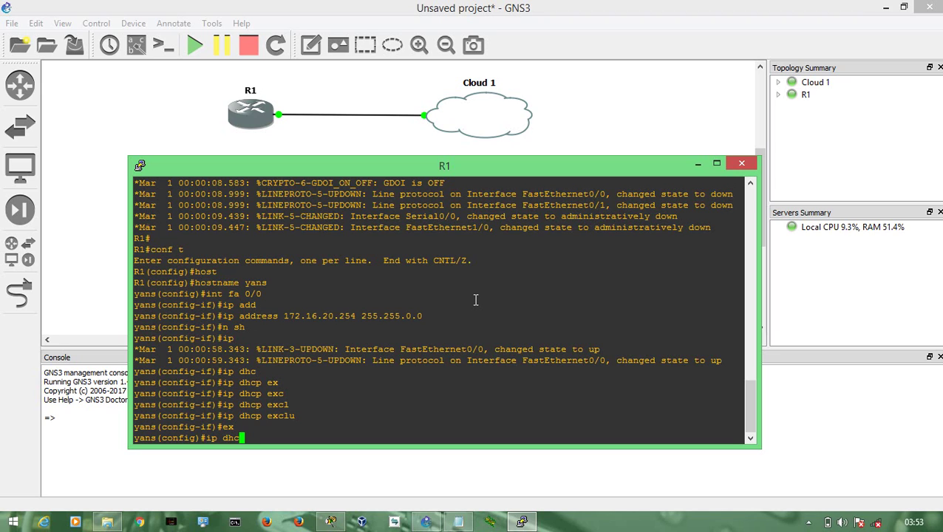
key(Tab)
text(exc)
key(Tab)
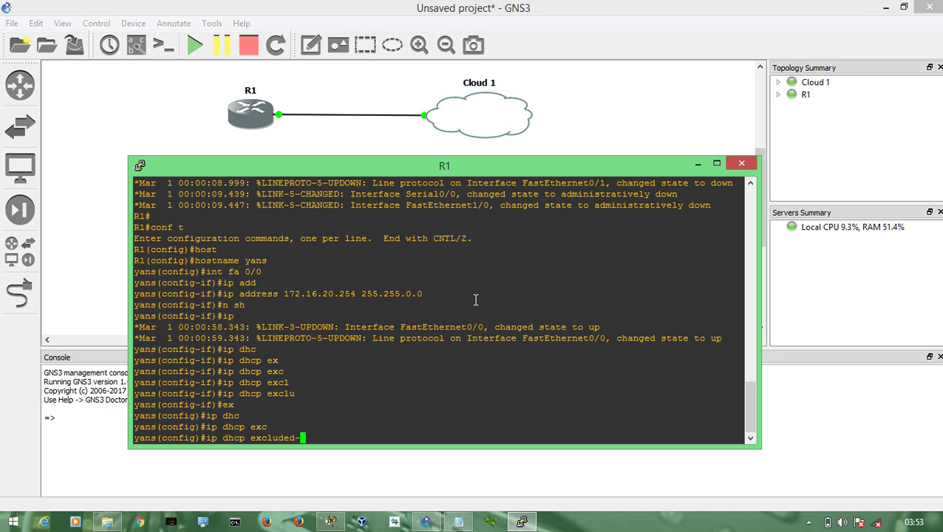
text(172.16.20.254)
key(Return)
Create the DHCP pool yans-test with network 172.16.20.0 and mask 255.255.0.0
text(ip dhc)
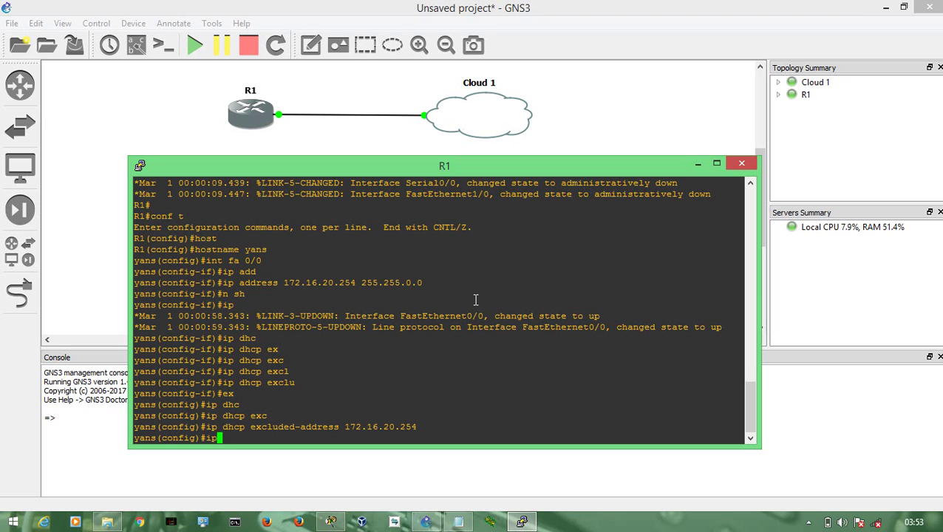
text(ool yans-test)
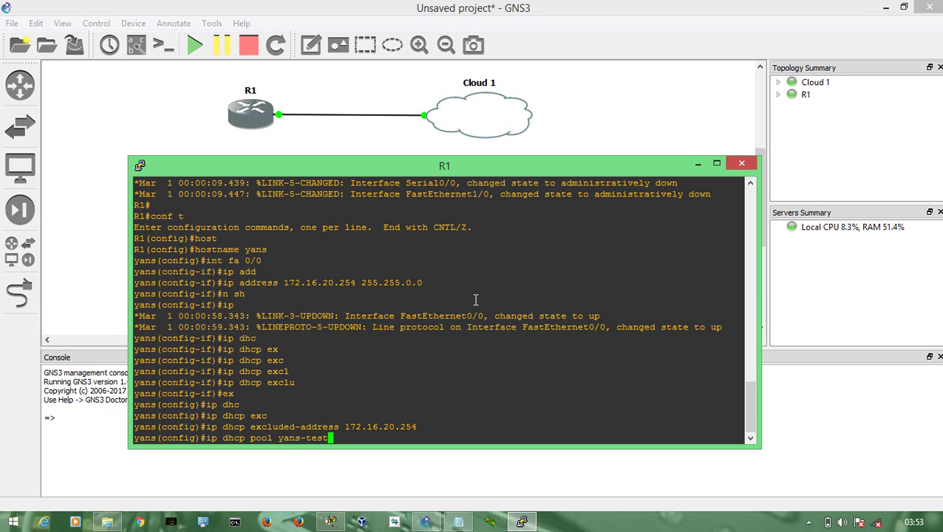
key(Return)
text(net)
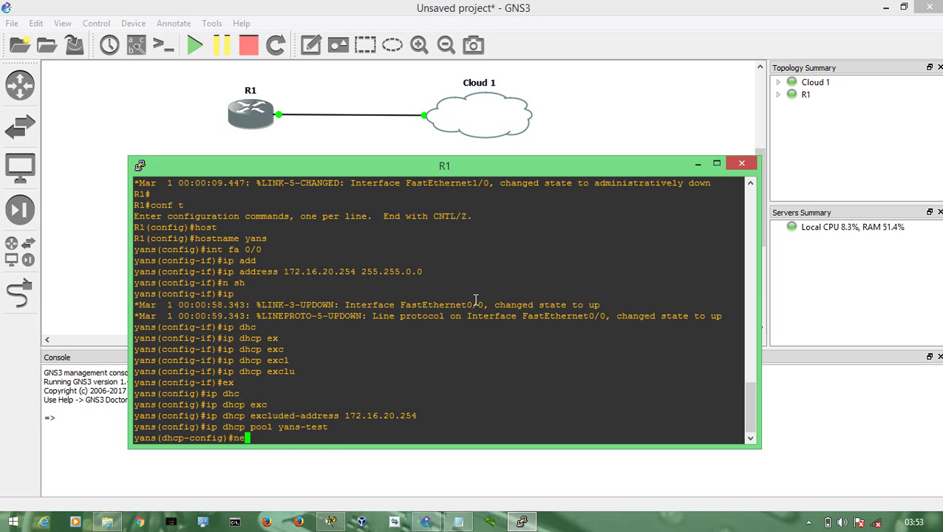
key(Tab)
text(w)
key(Tab)
text(172.16.20.0 255.255.0.0)
key(Return)
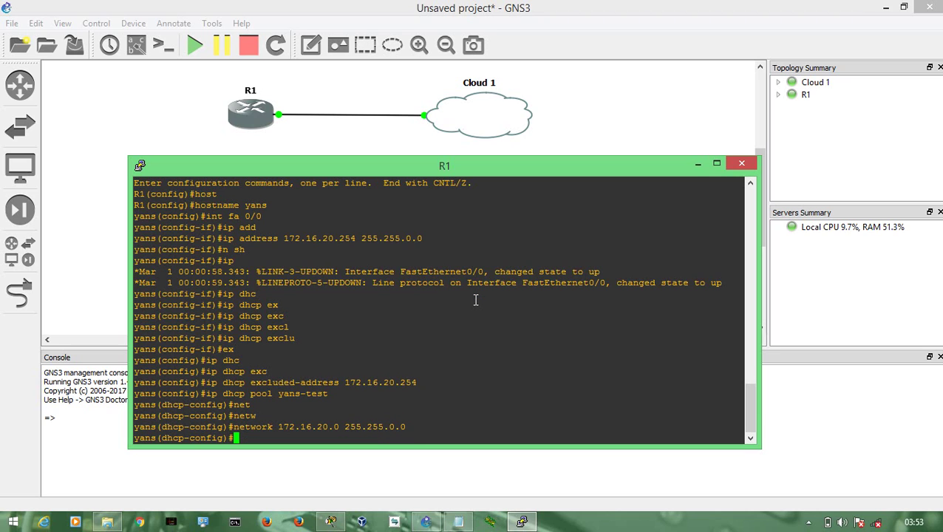
Set the pool's default router to 172.16.20.254 and exit to privileged mode
text(def)
key(Tab)
text(172.16.20.254)
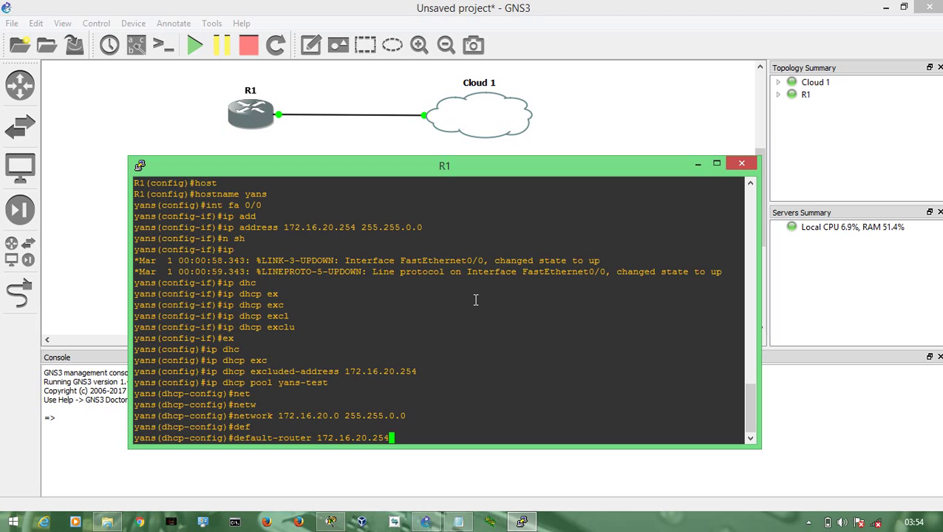
key(Return)
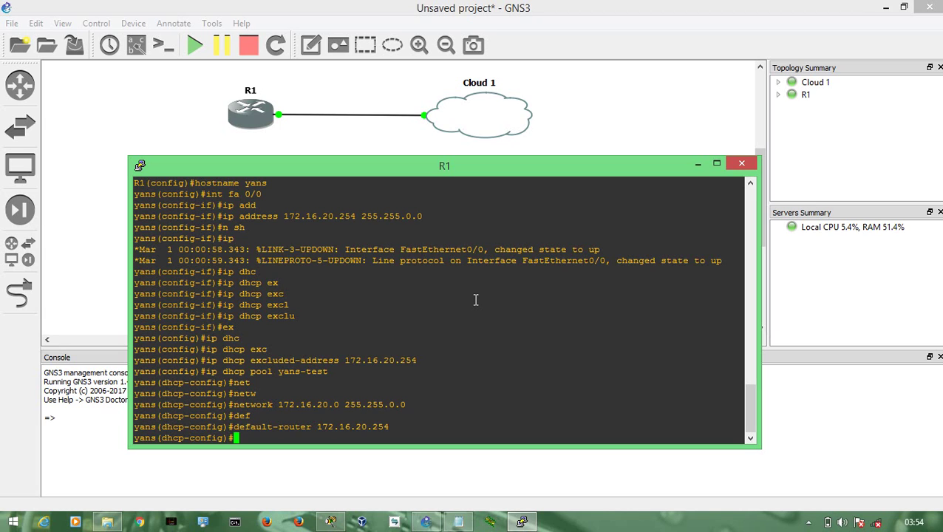
text(end)
key(Return)
key(Return)
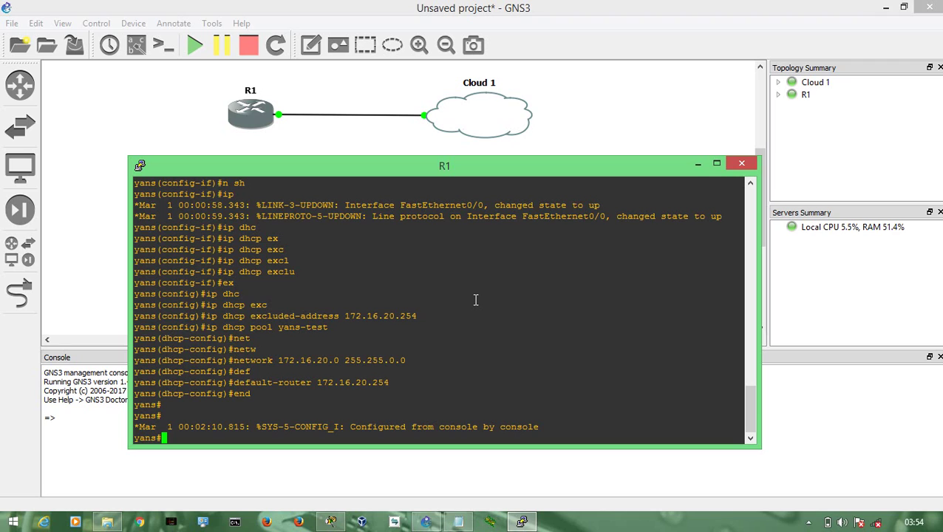
Save the router's running-config to startup-config, accepting the default destination filename
text(copy run)
key(Tab)
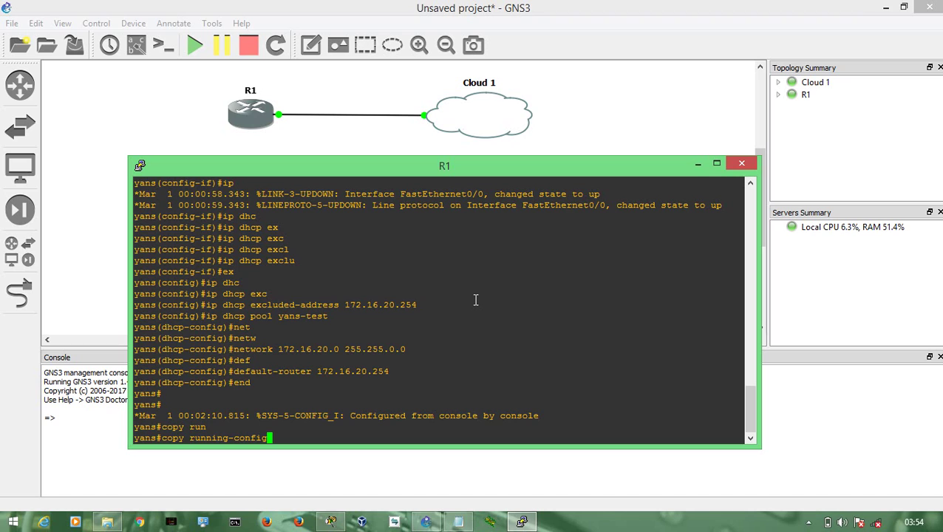
text(st)
key(Tab)
key(BackSpace)
key(BackSpace)
text(startup-config)
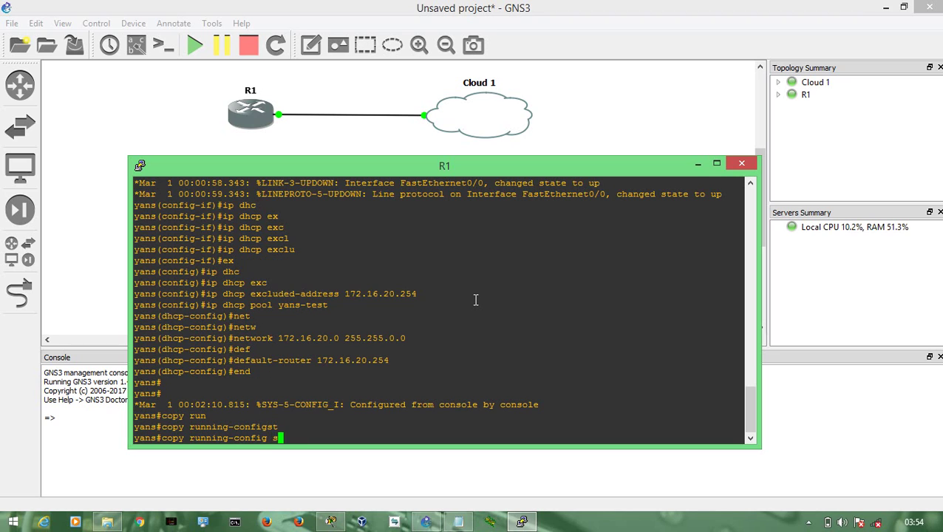
key(Tab)
key(Return)
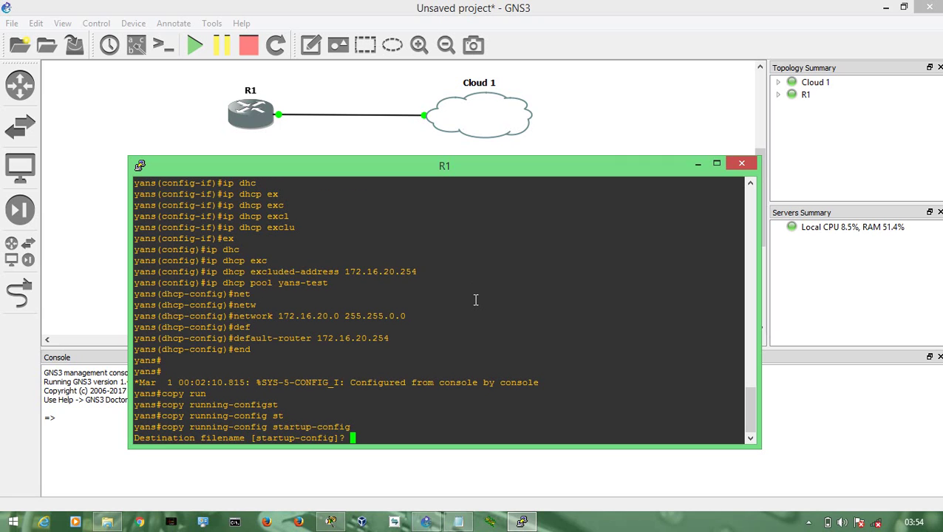
key(Return)
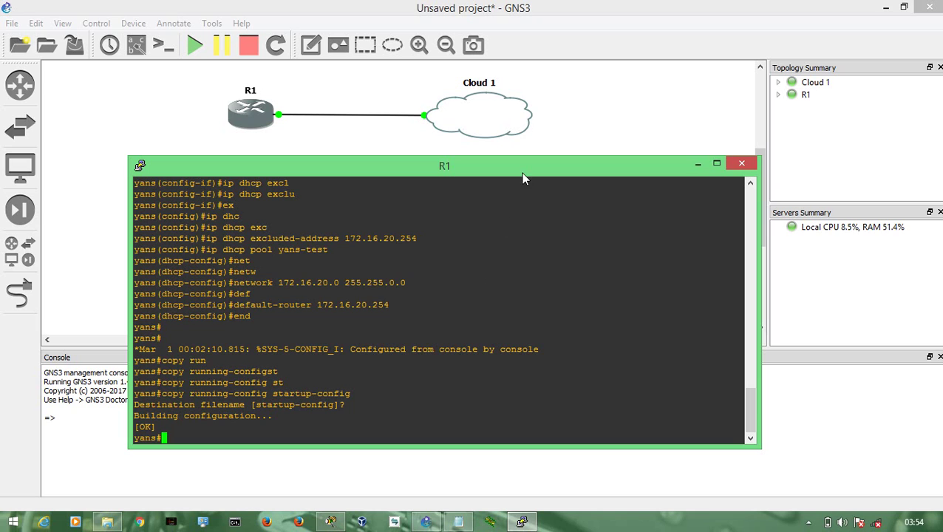
Put the router console behind the topology, switch to Tftpd32 and move its window toward the middle of the workspace
click(576, 146)
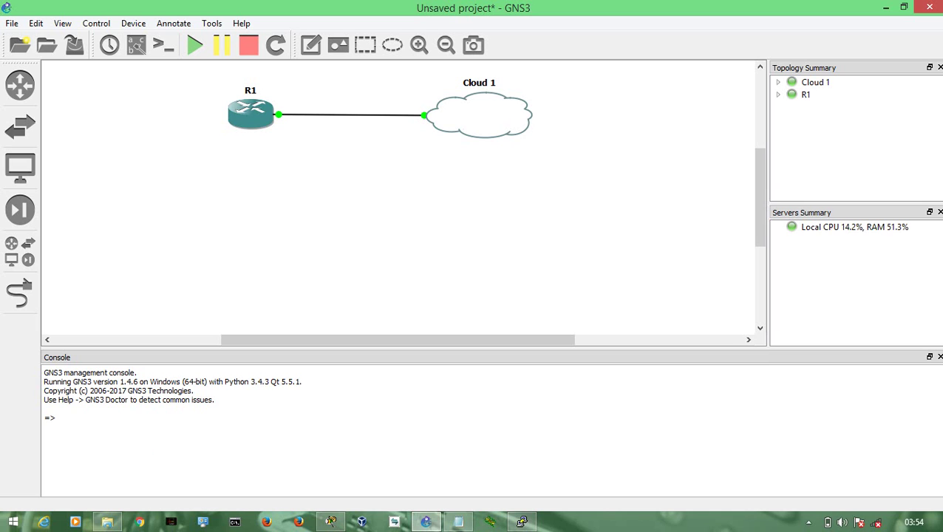
click(491, 522)
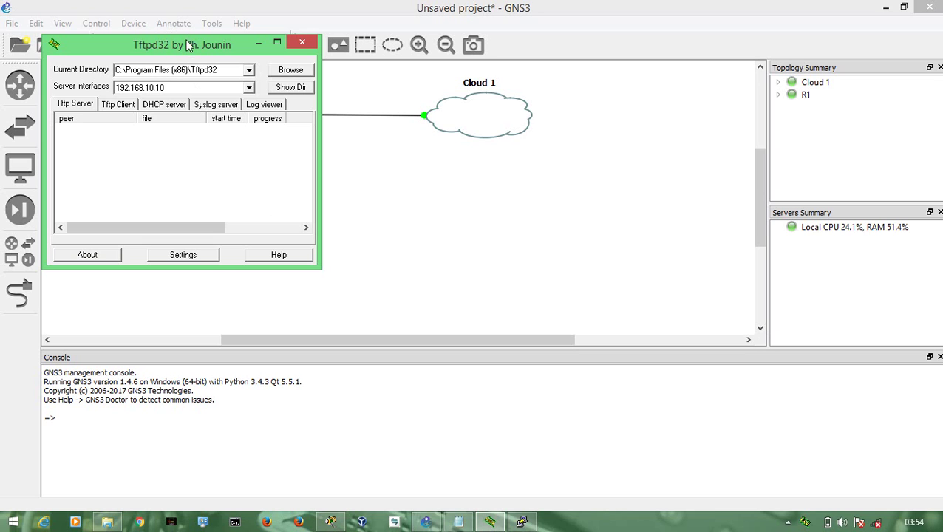
drag(177, 46, 303, 147)
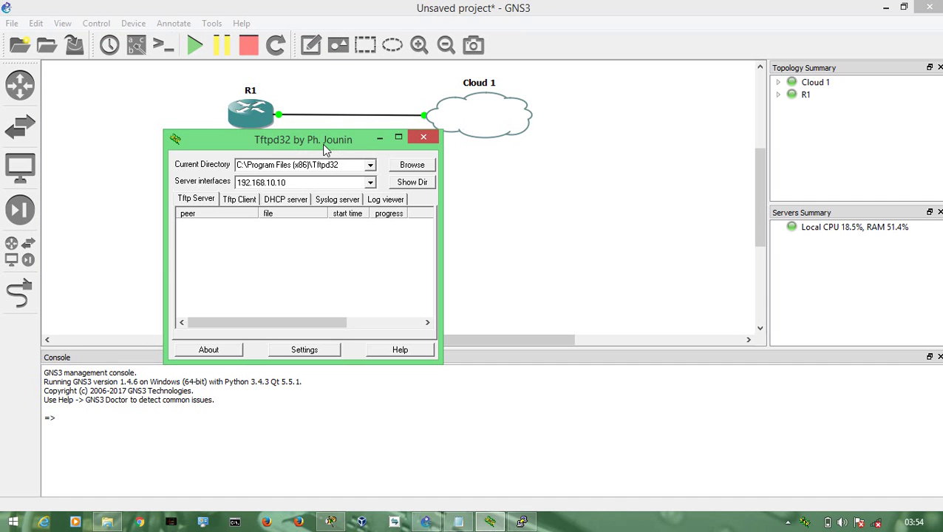
Browse the LOGICIEL folder on drive D:, then move the Tftpd32 window clear of the topology and return to GNS3
key(super+e)
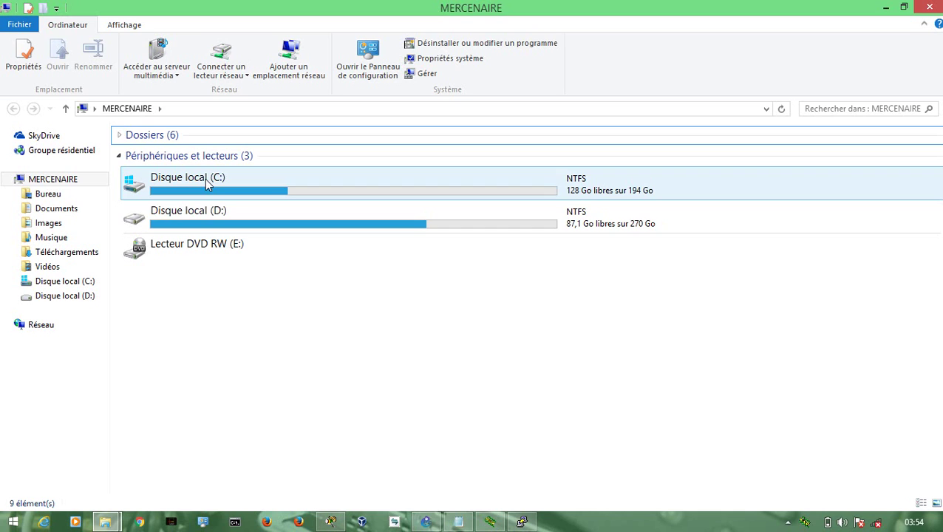
double_click(215, 214)
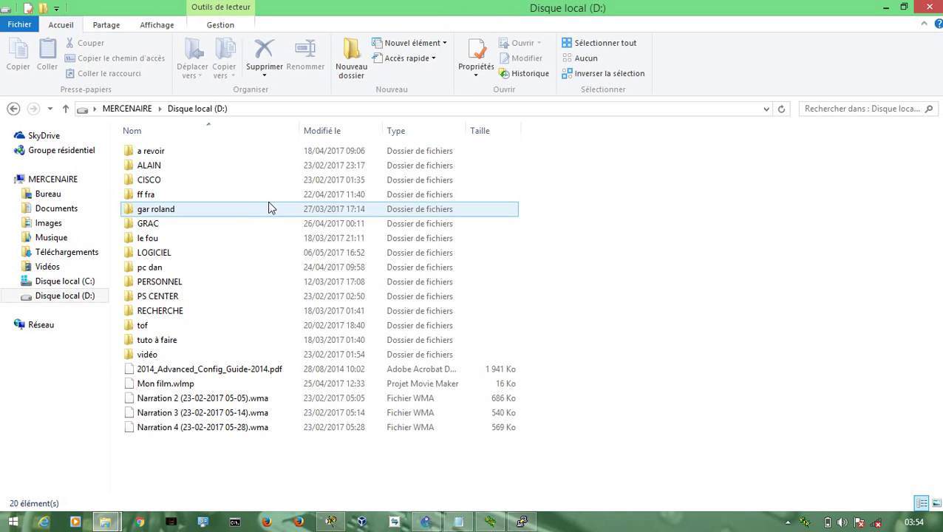
click(172, 255)
double_click(173, 255)
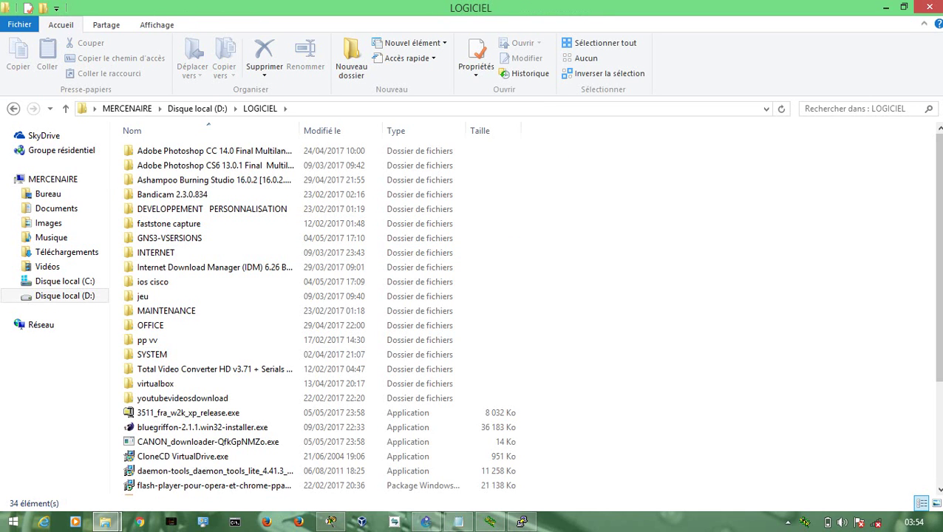
click(940, 395)
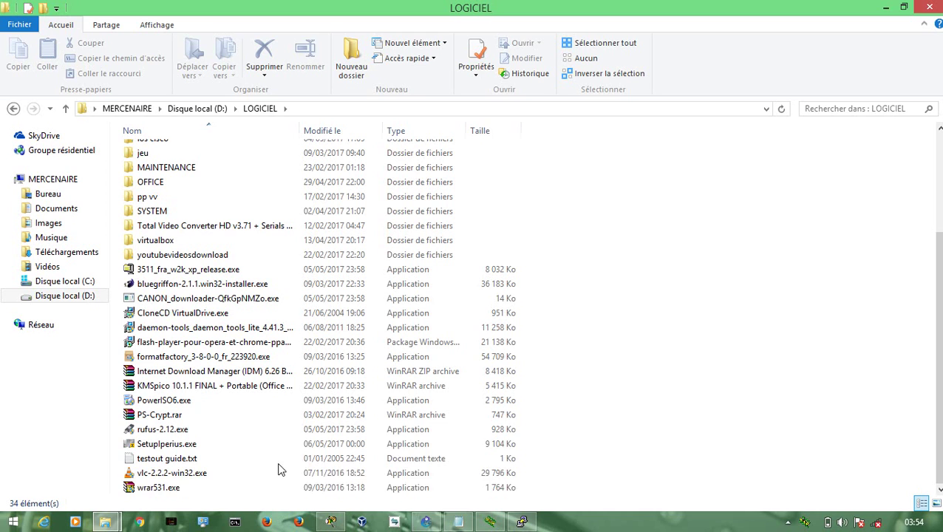
click(937, 191)
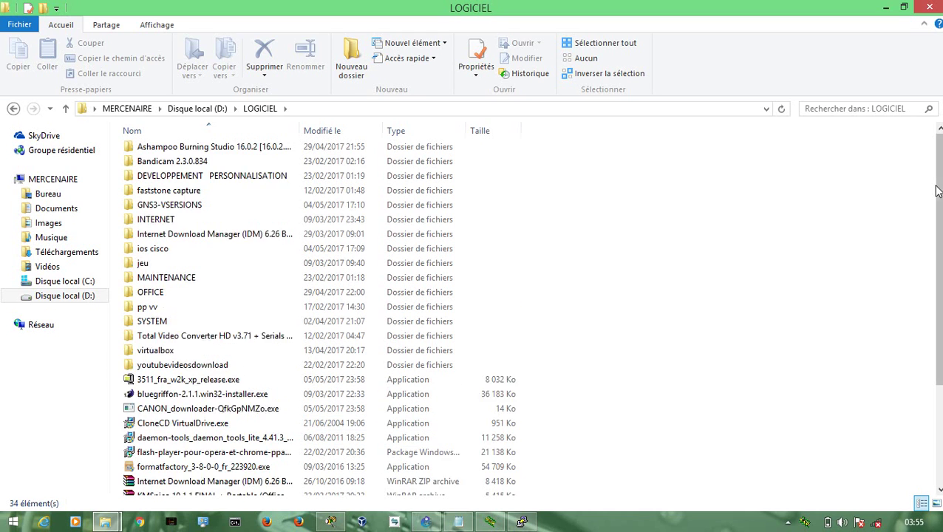
click(887, 8)
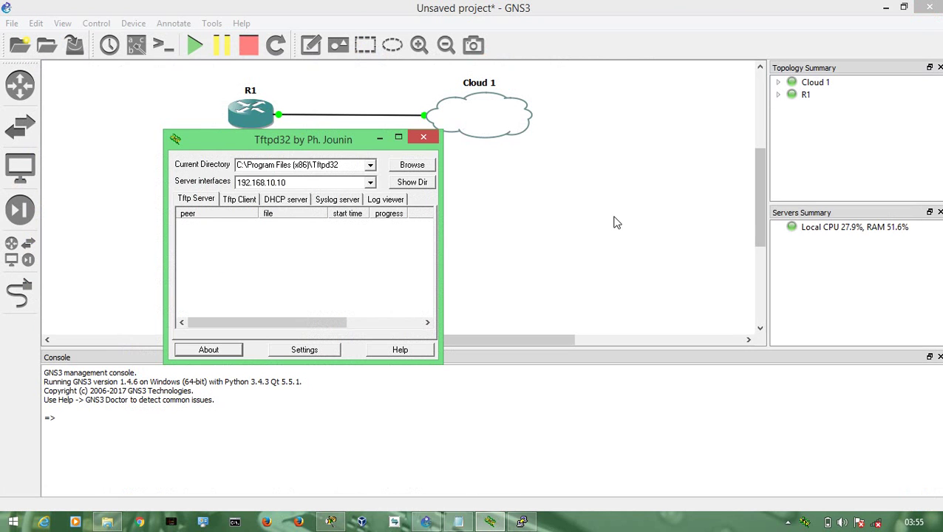
drag(341, 135, 348, 183)
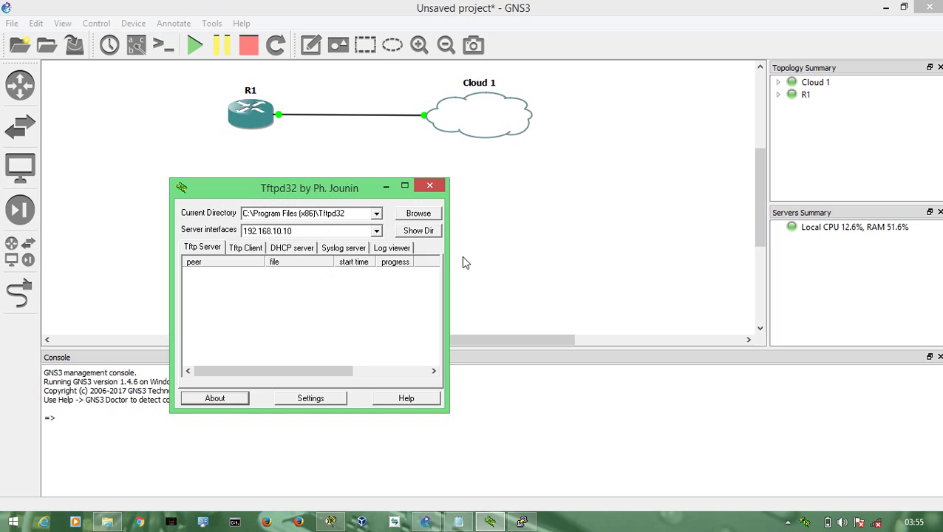
click(456, 201)
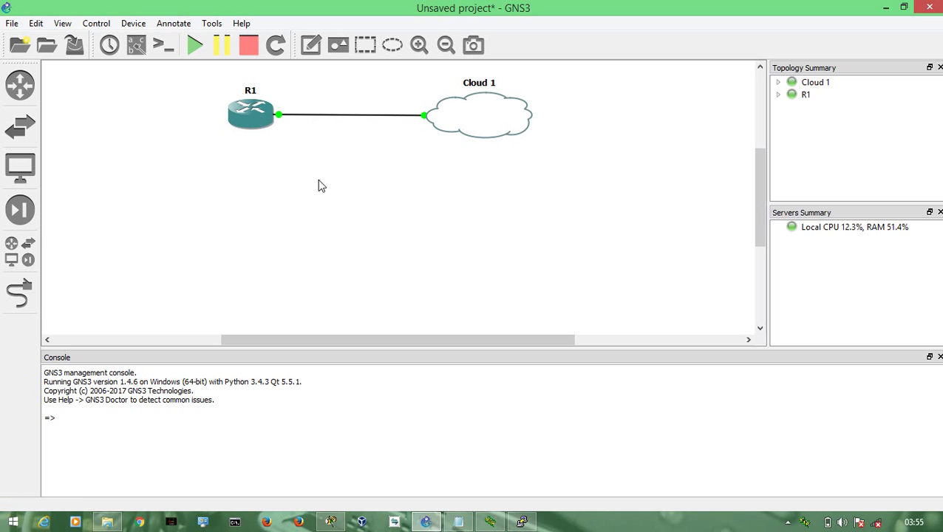
Open the Windows network connections list from the Network and Sharing Center
right_click(877, 524)
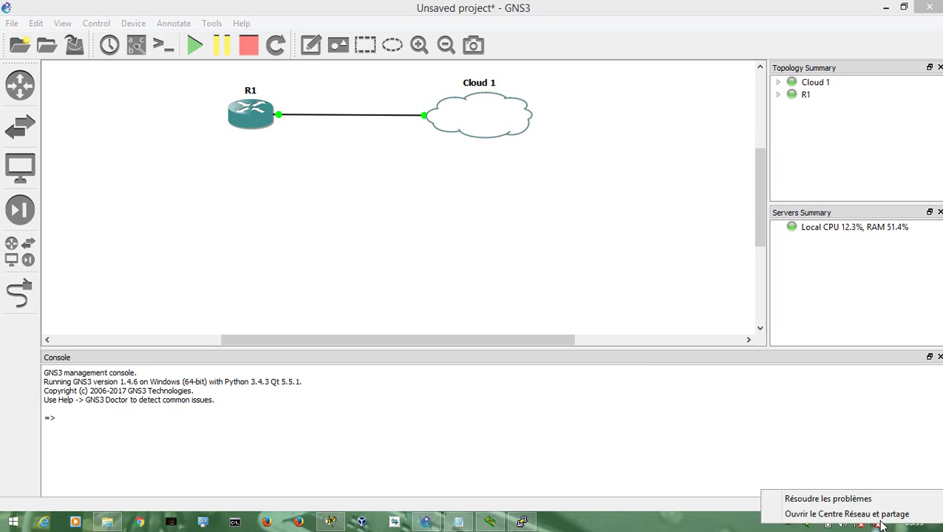
click(876, 515)
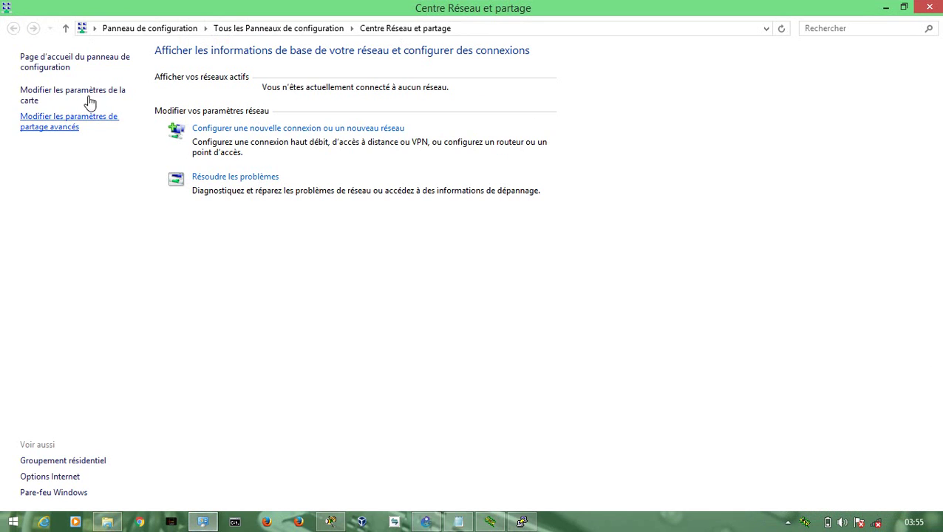
click(84, 97)
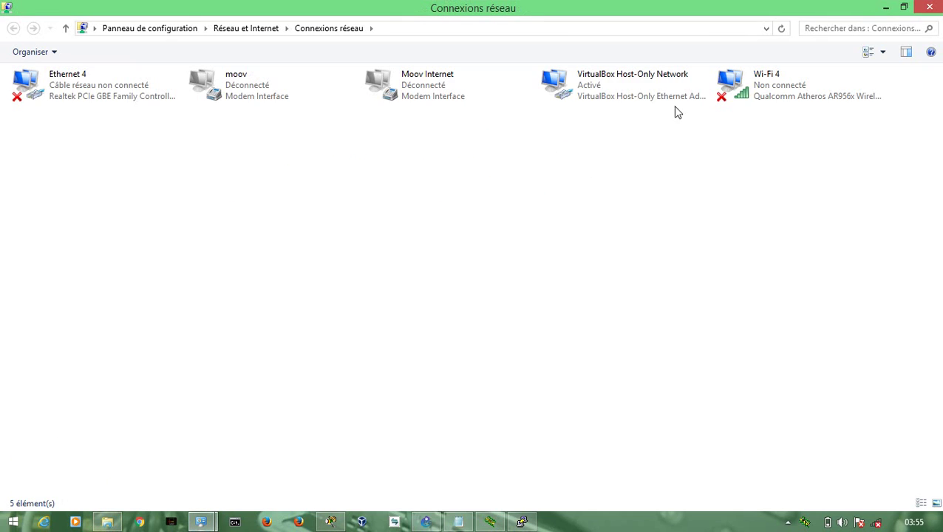
click(642, 85)
right_click(641, 85)
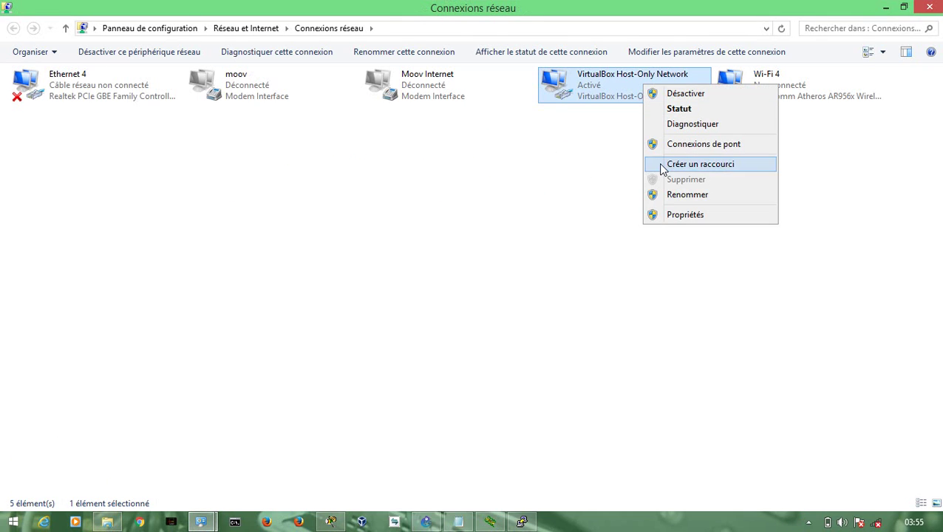
click(672, 215)
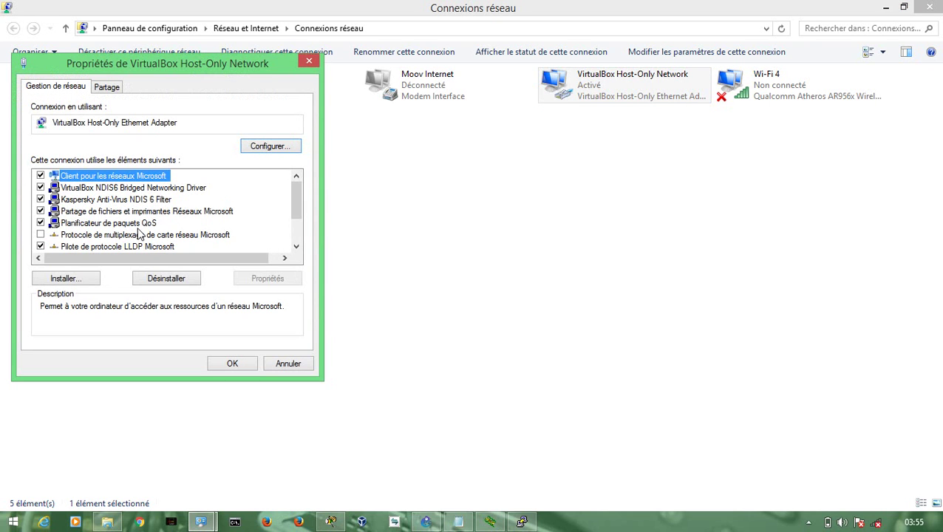
scroll(300, 240, down, 2)
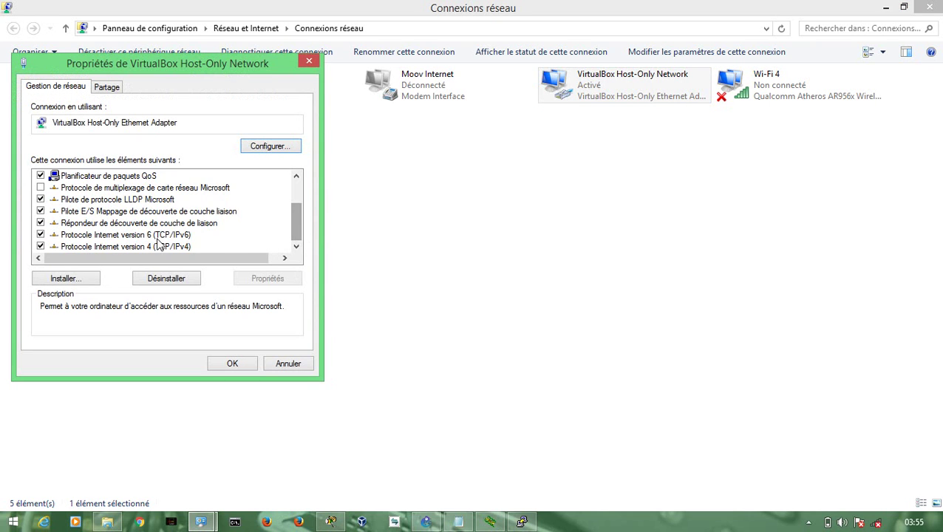
click(286, 364)
Open the VirtualBox Host-Only Network's status and examine its connection details
double_click(618, 83)
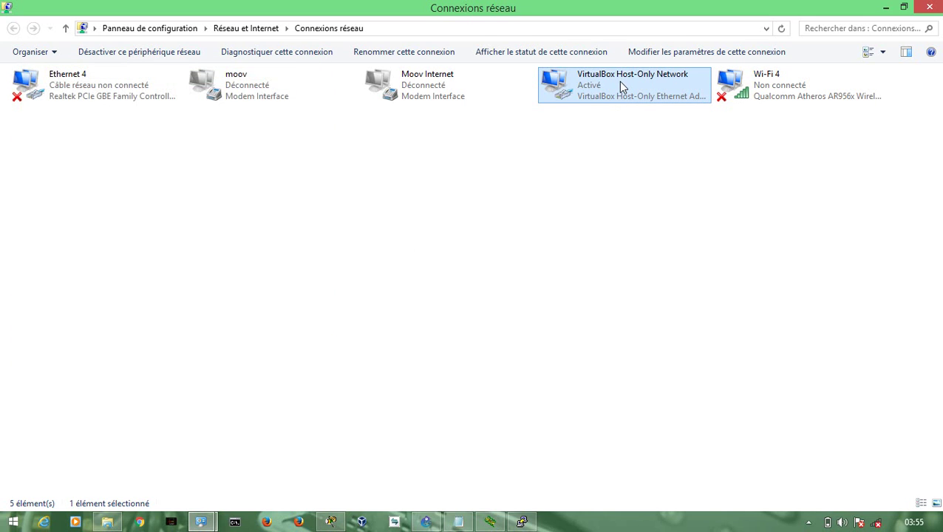
click(414, 252)
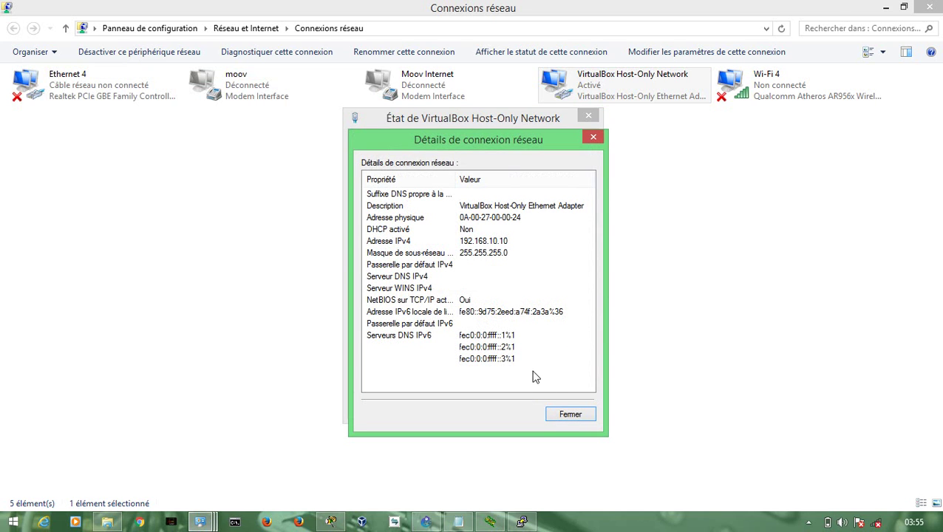
click(562, 414)
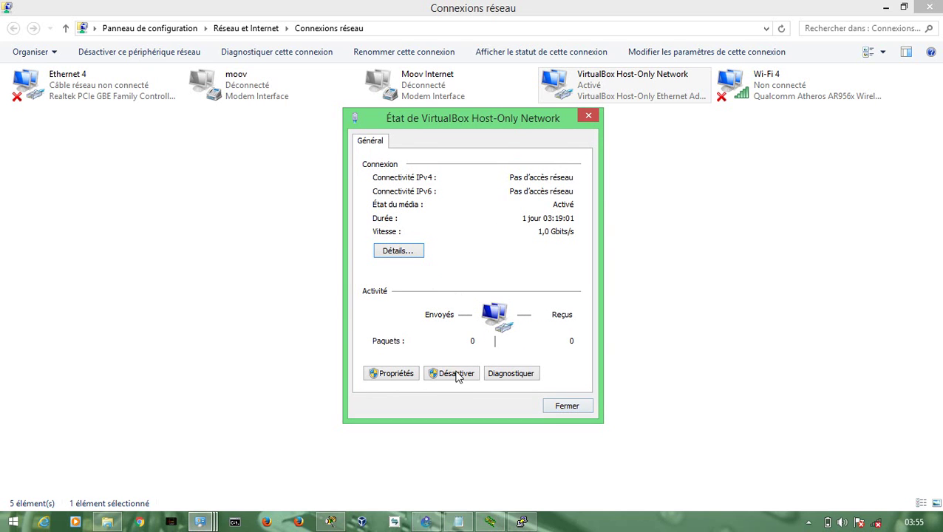
Set the VirtualBox Host-Only Network adapter's IPv4 properties to obtain an IP address automatically and apply the change
click(409, 377)
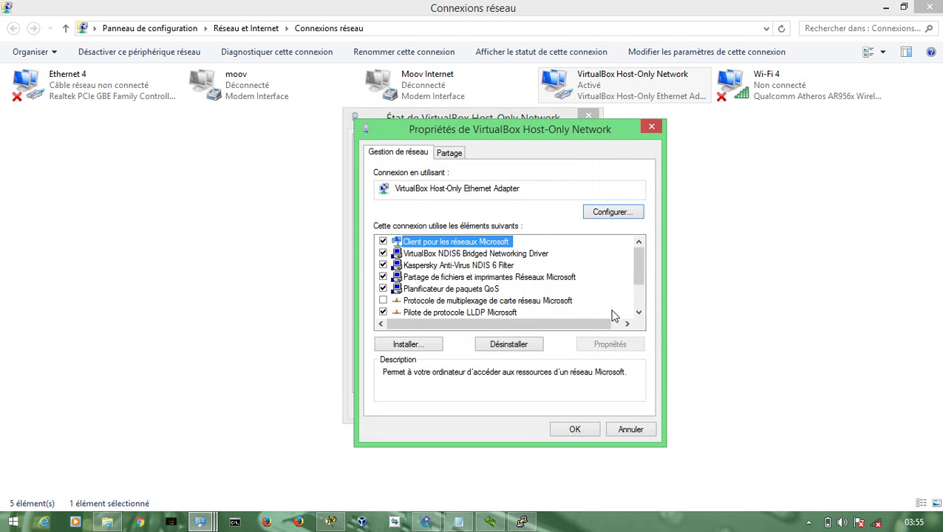
click(638, 301)
double_click(476, 312)
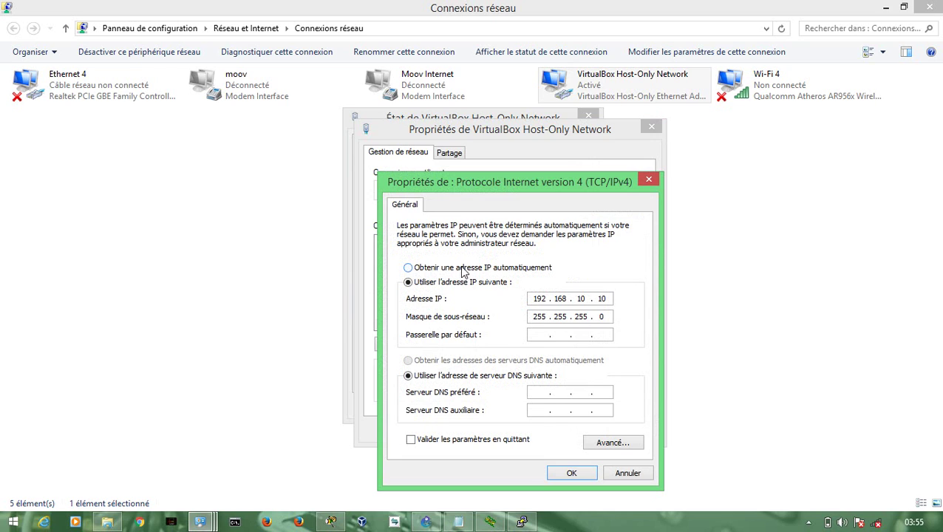
click(463, 270)
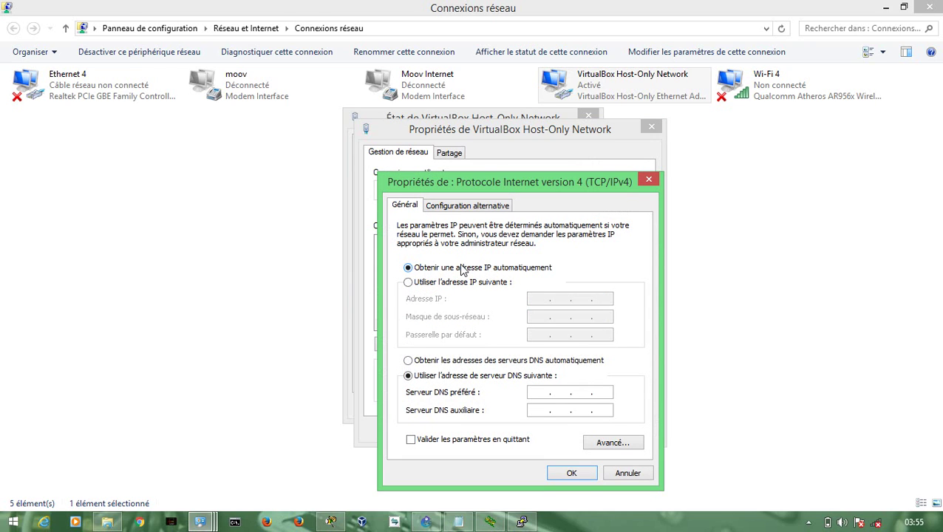
click(566, 474)
click(569, 431)
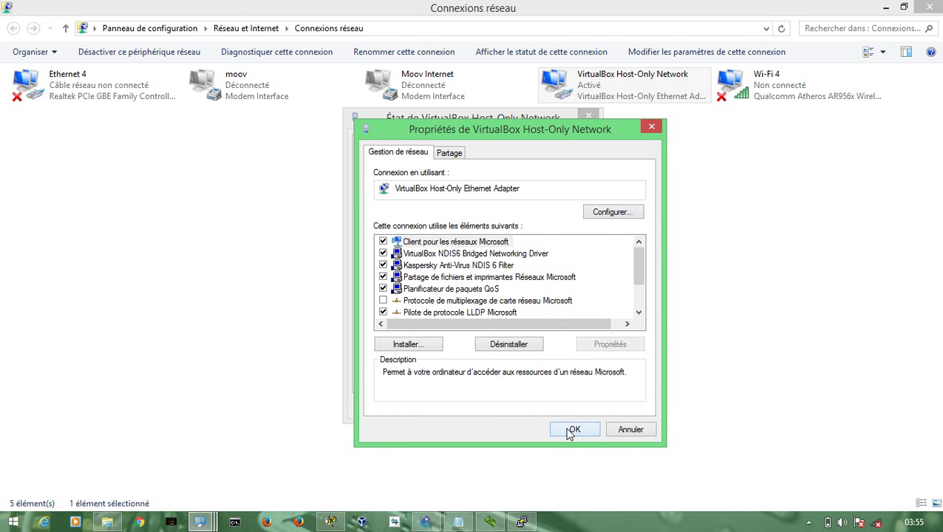
Examine the host-only adapter's connection details, reopening them to check for the address leased by DHCP
click(397, 252)
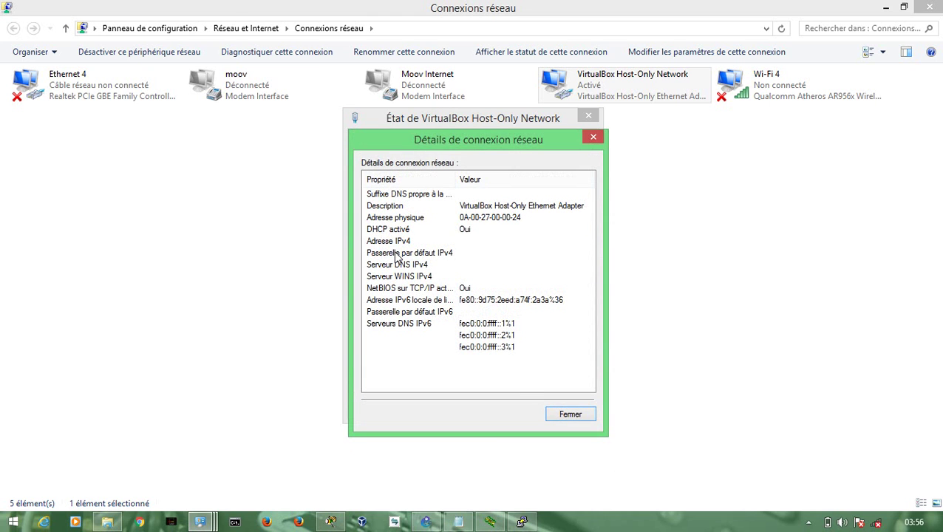
click(564, 415)
click(398, 252)
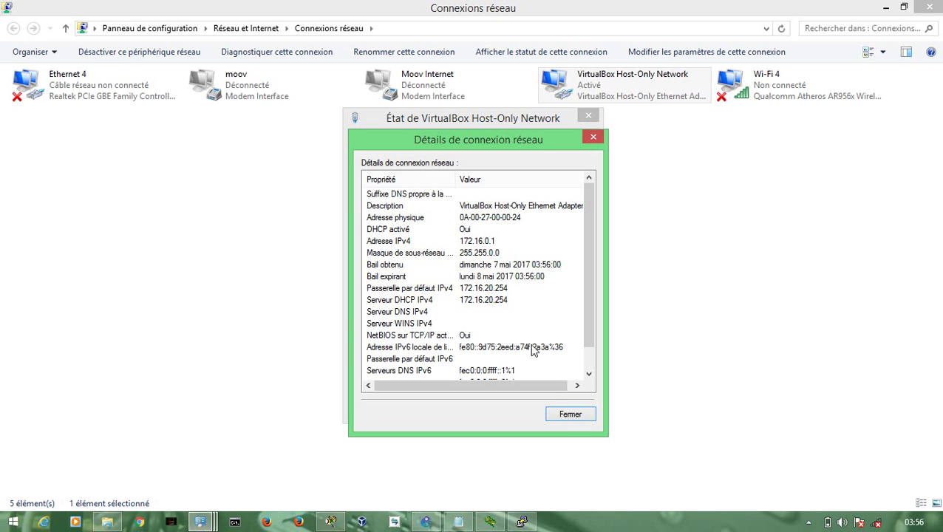
click(561, 416)
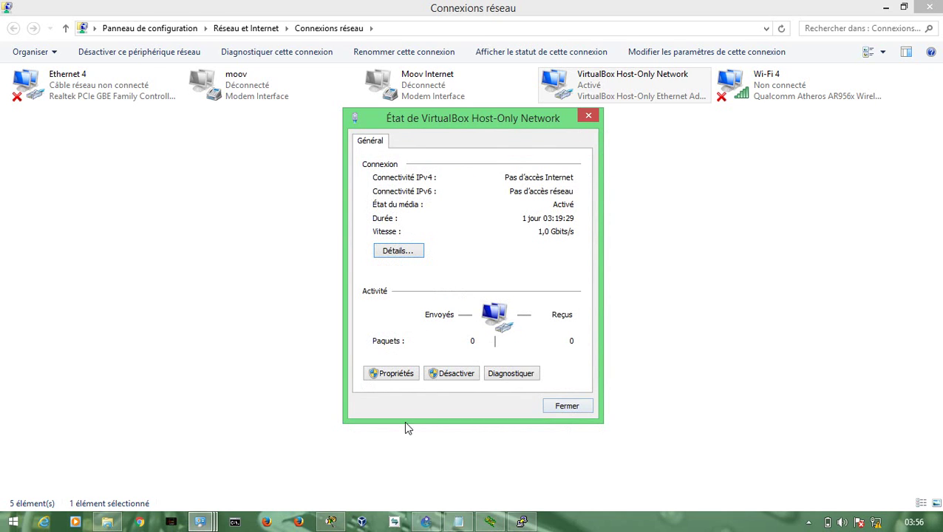
Switch to the Windows Command Prompt and ping the router at 172.16.20.254
click(235, 523)
text(ping )
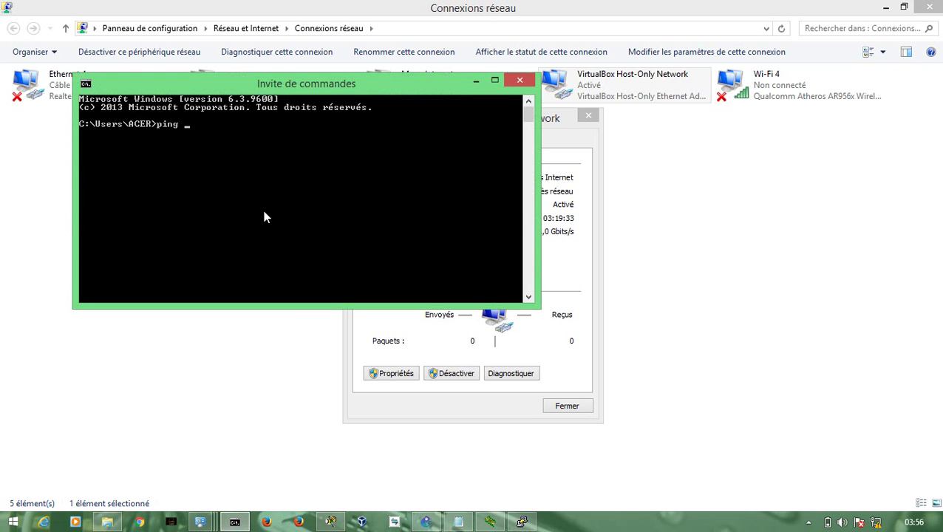
text(172.16.20.254)
key(Return)
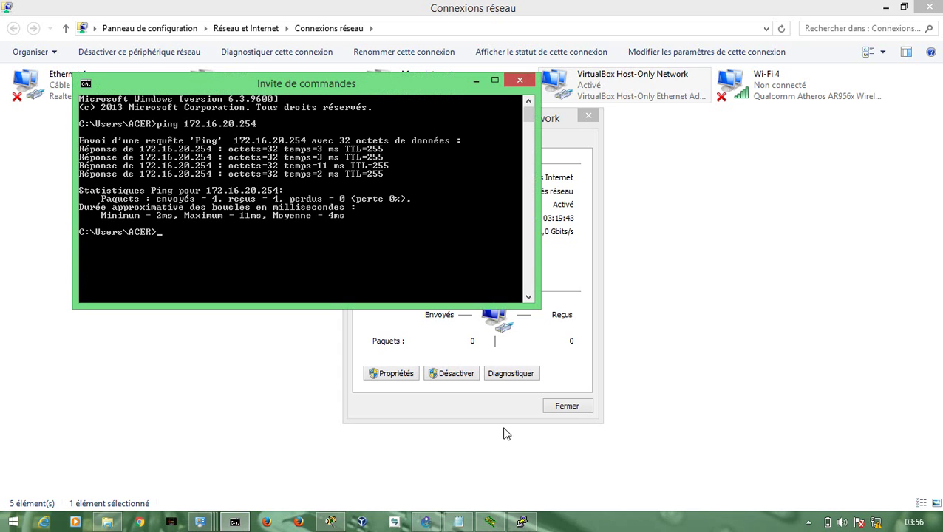
Return to GNS3 and open the console of router R1
click(427, 522)
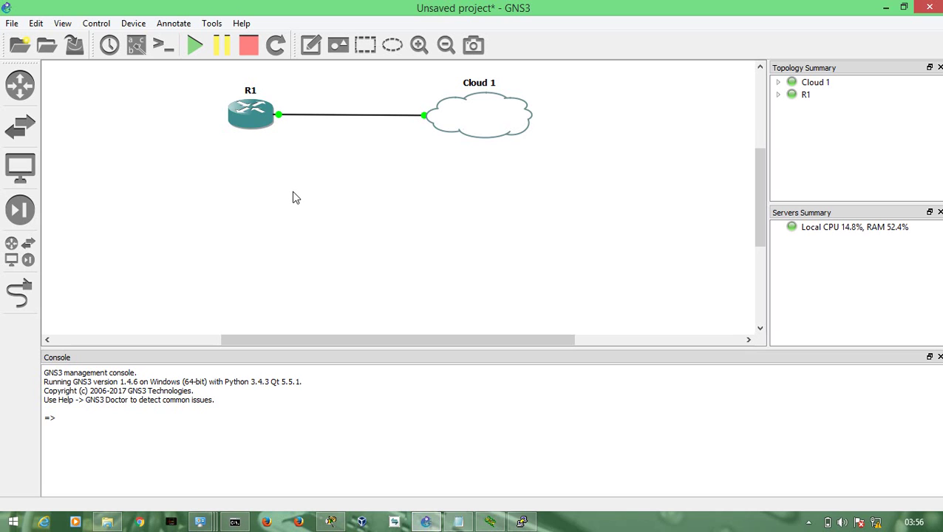
right_click(249, 118)
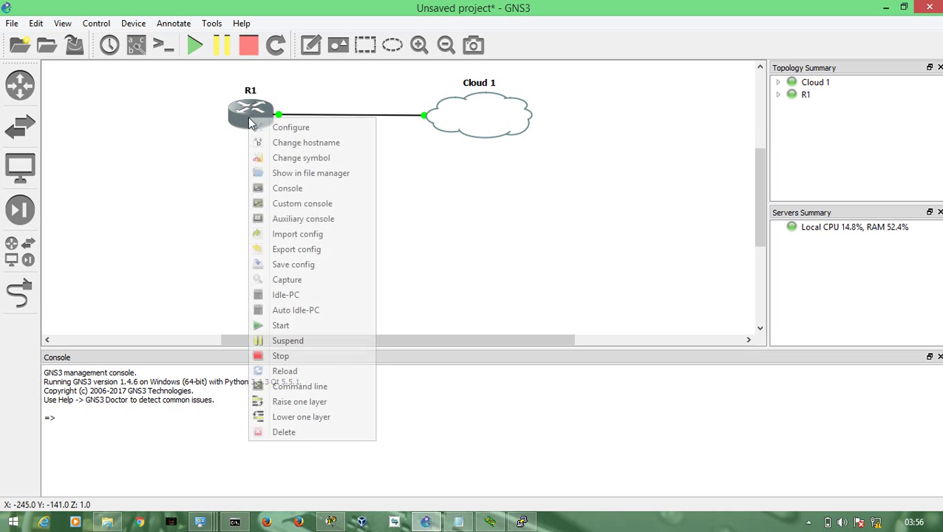
click(275, 187)
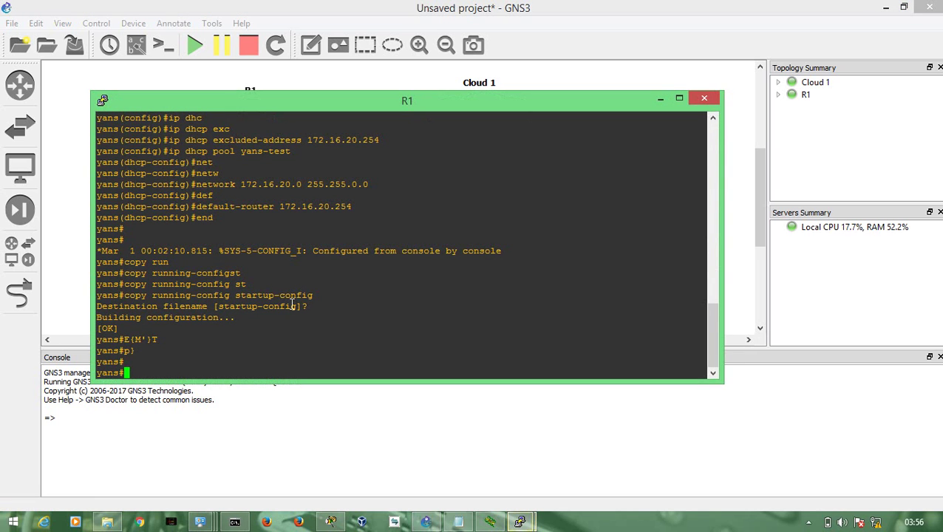
Try to copy the router's running-config to the TFTP host 172.16.0.1 under the default filename
text(copy run)
key(Tab)
text(tftp:)
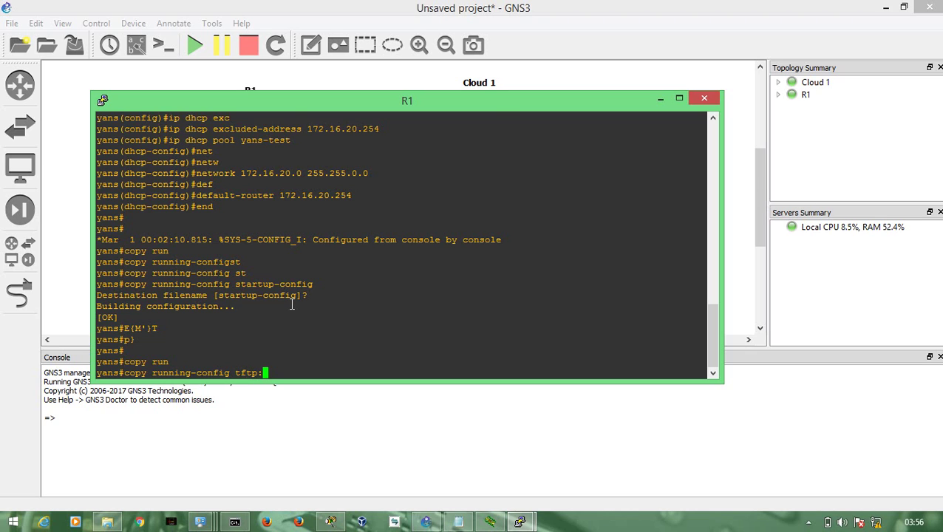
key(Return)
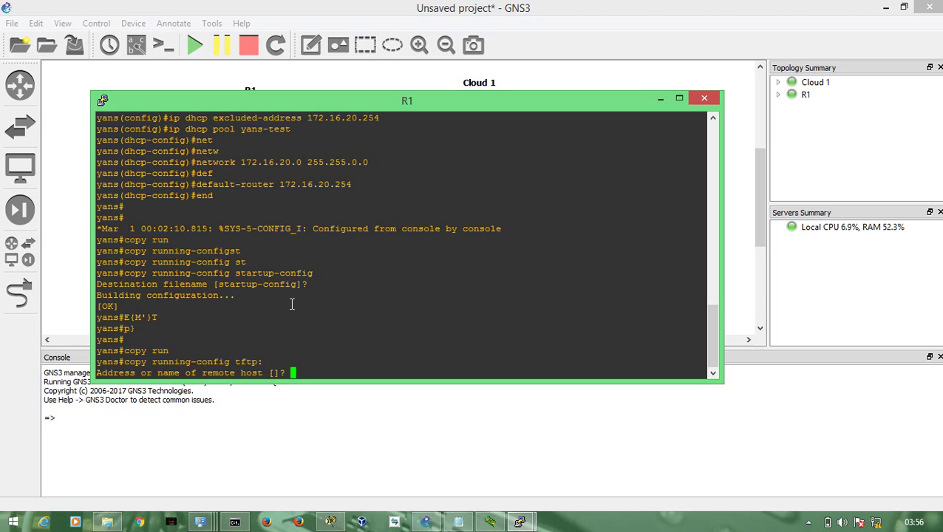
text(172.16.0.1)
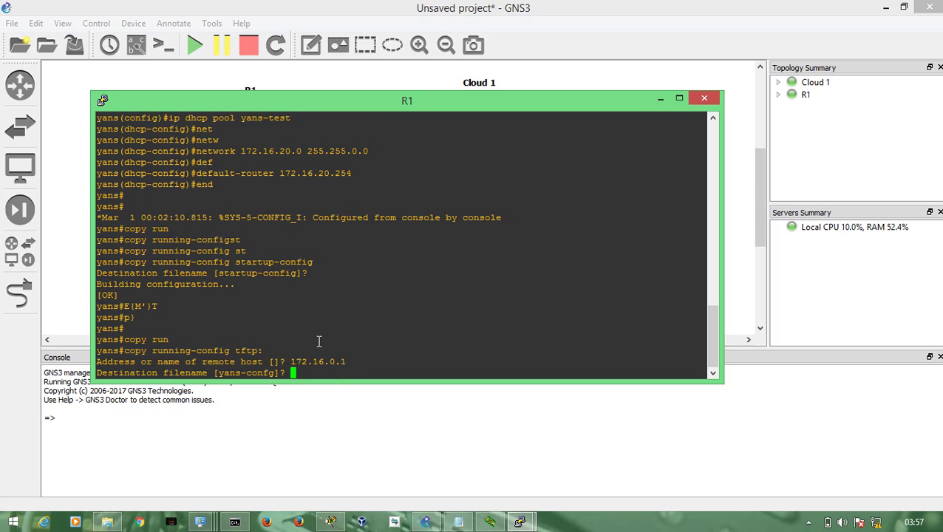
key(Return)
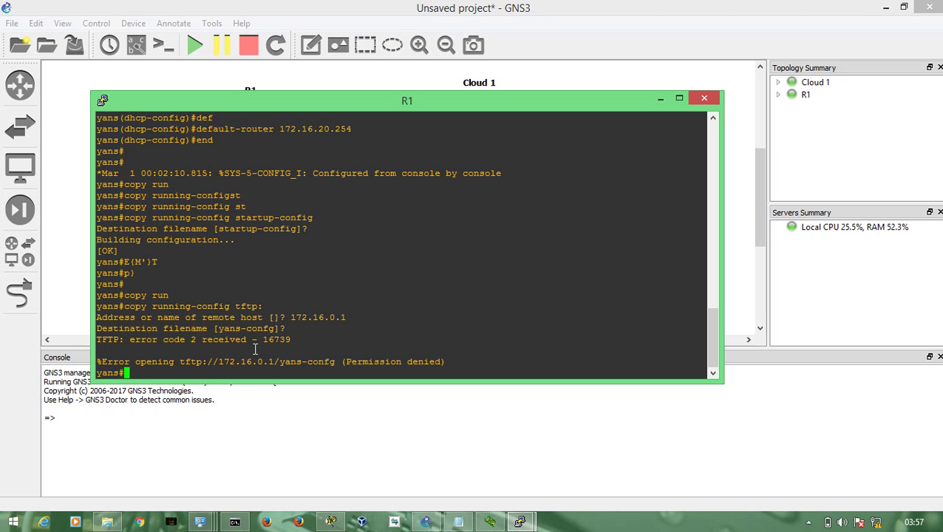
Ping the TFTP host 172.16.0.1 from the router console
text(ping 172.16.0.1)
key(Return)
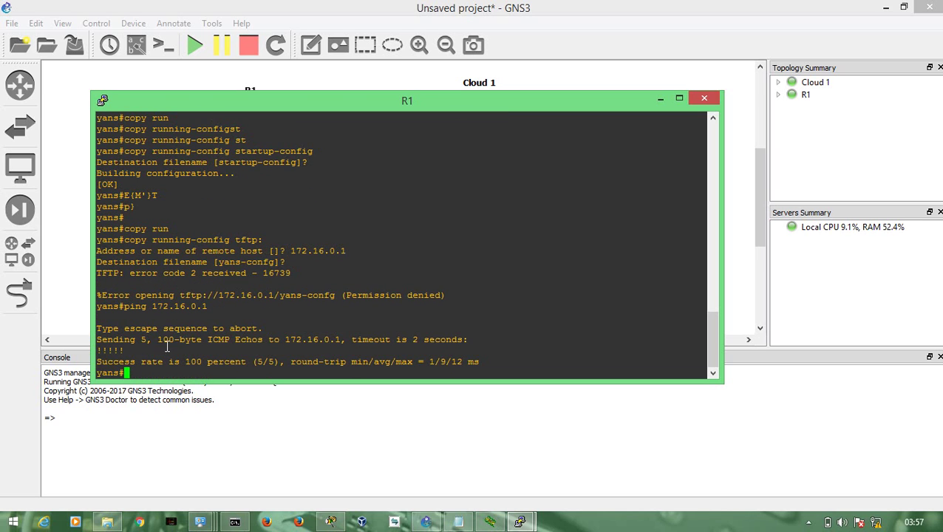
Try again to copy running-config to tftp: at remote host 172.16.0.1, accepting the default destination filename
key(Up)
key(Up)
key(Down)
key(Down)
text(copy run)
key(Tab)
text(t)
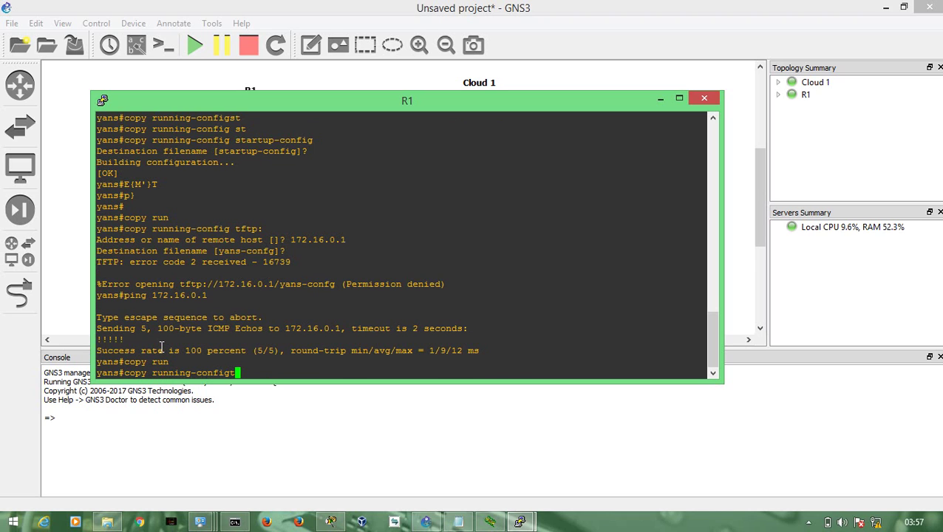
text(f)
key(Tab)
key(BackSpace)
key(BackSpace)
text(tftp:)
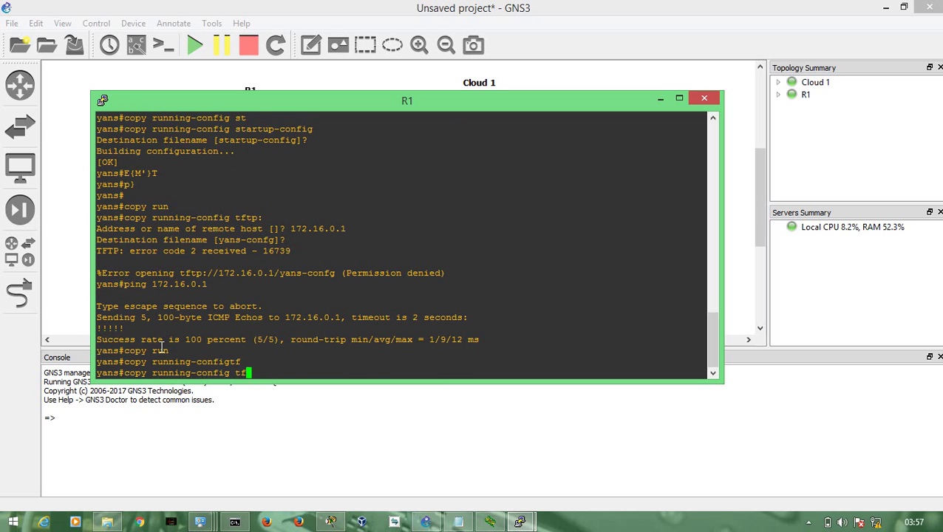
key(Tab)
key(Return)
text(172.11)
key(BackSpace)
text(6.0.1)
key(Return)
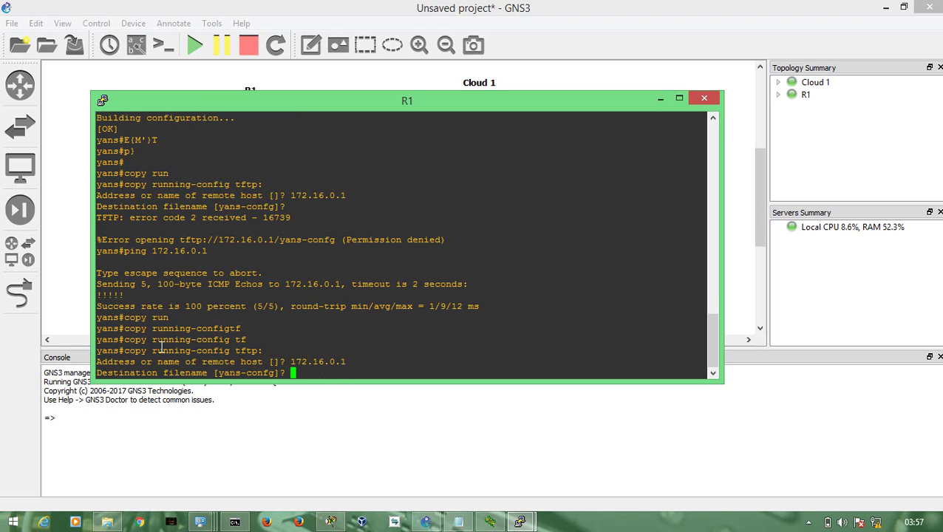
key(Return)
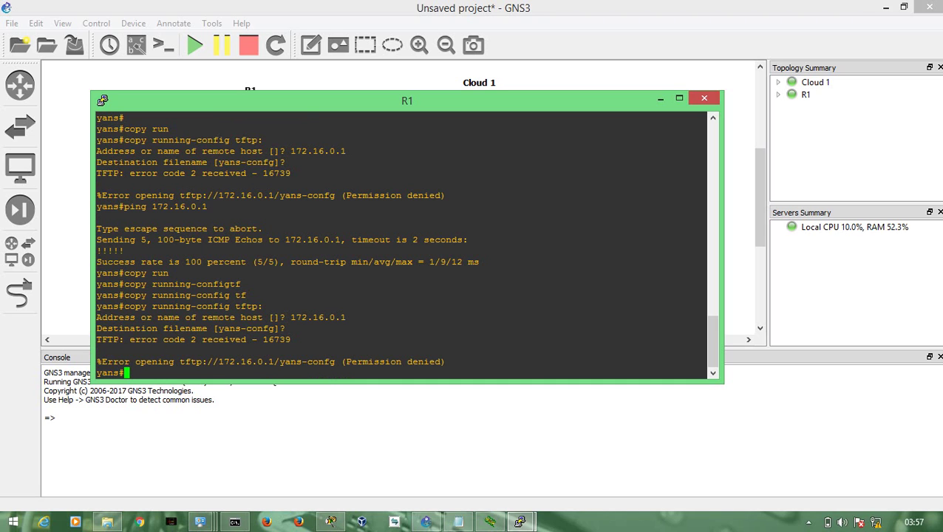
Switch to Tftpd32 and set its current directory to a new folder named "serveur tftp" created in Documents
click(490, 522)
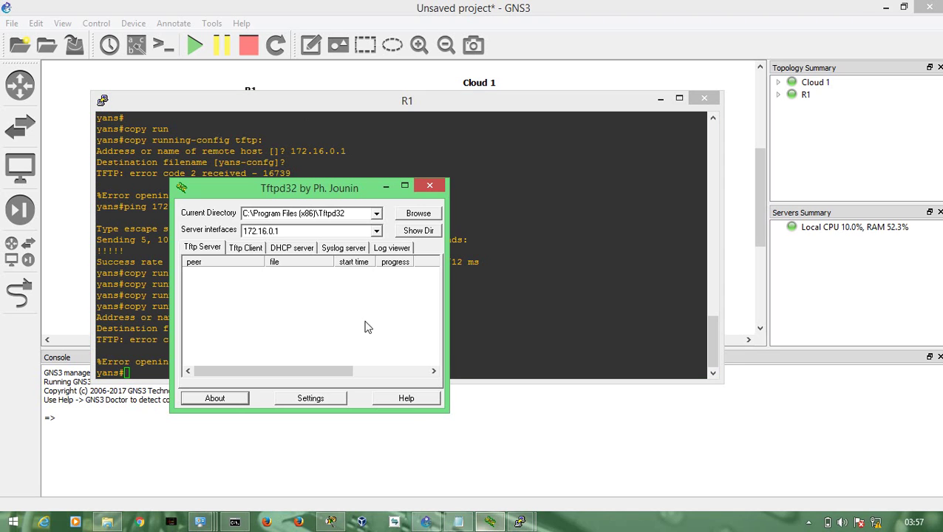
click(377, 214)
click(411, 216)
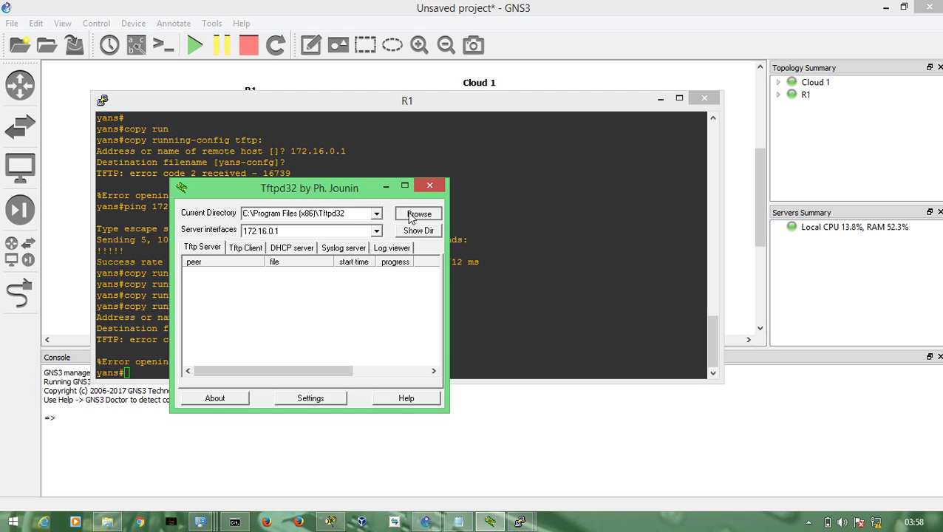
click(411, 215)
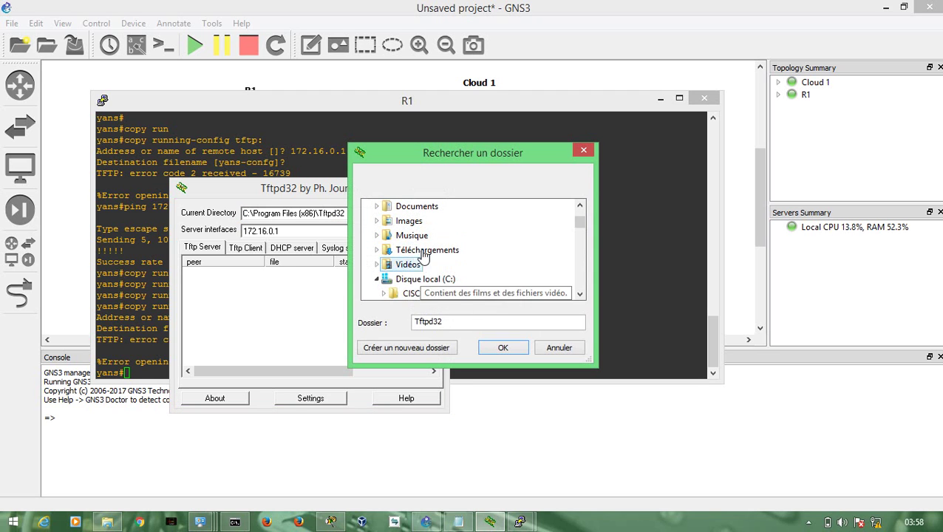
click(396, 207)
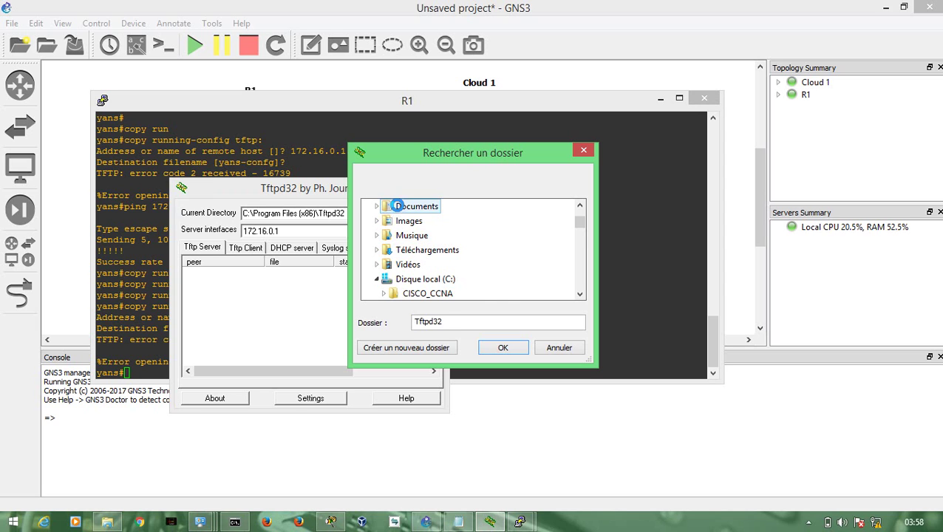
double_click(395, 207)
click(410, 346)
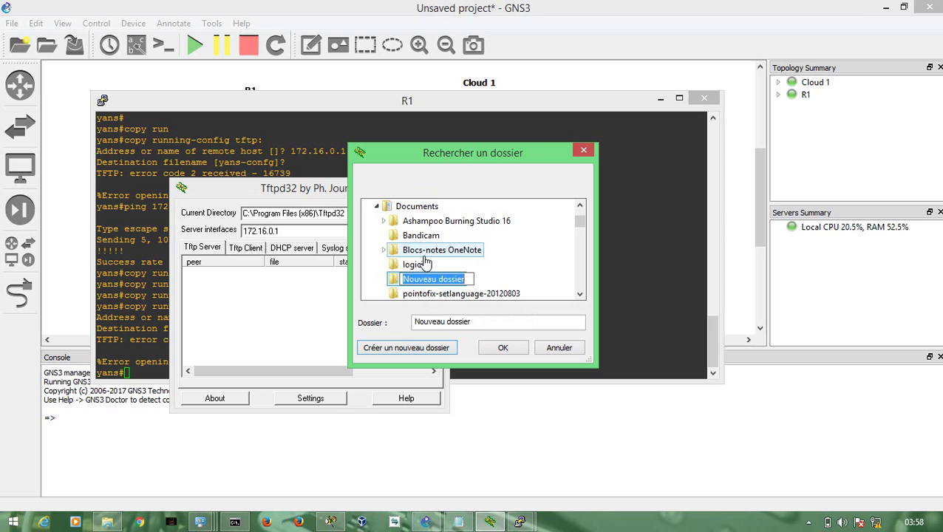
text(serveur)
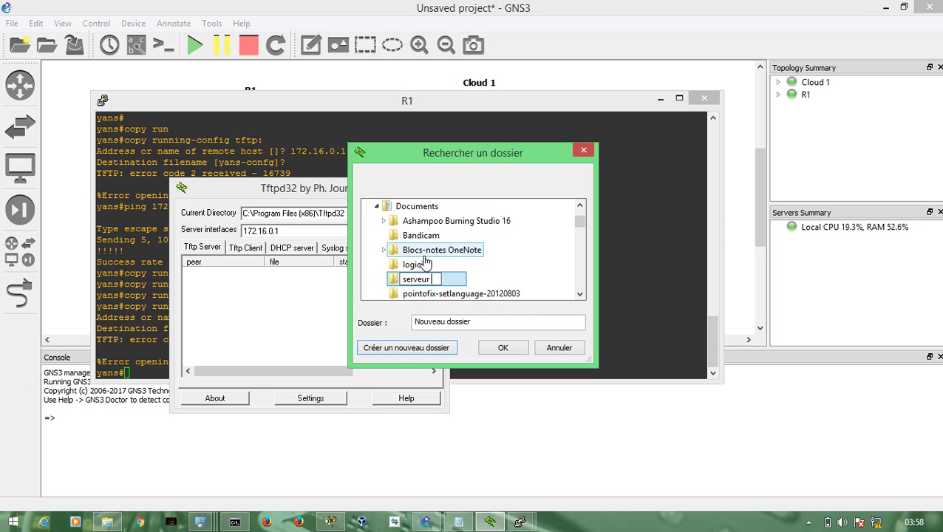
text( tftp)
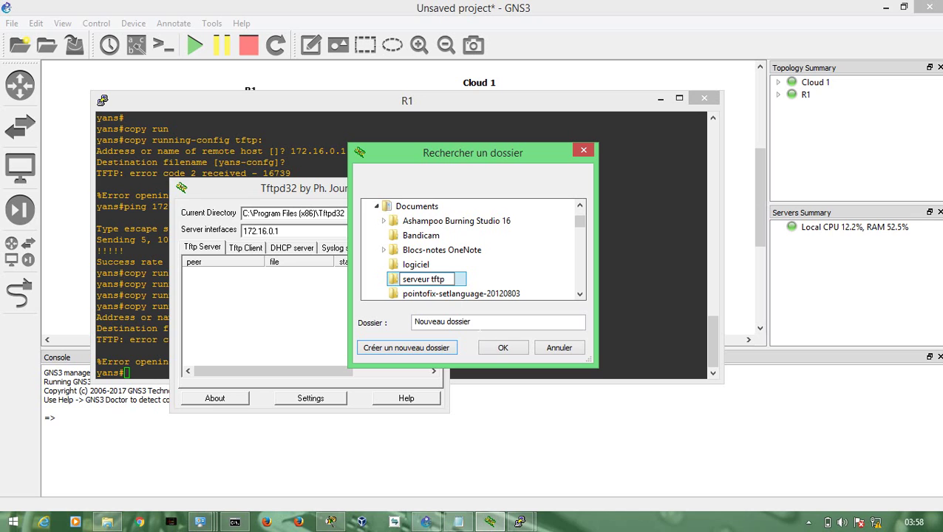
click(501, 348)
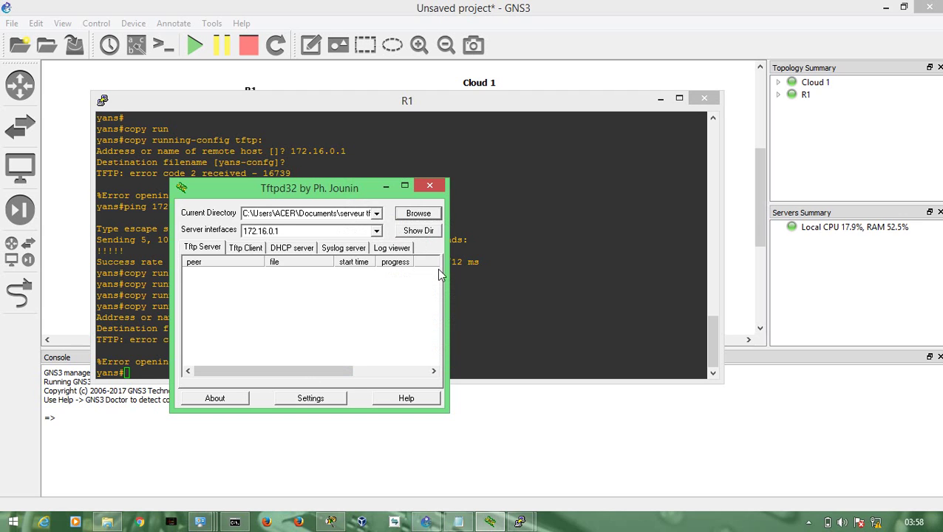
Return to the R1 console and repeat the ping to 172.16.0.1
click(474, 297)
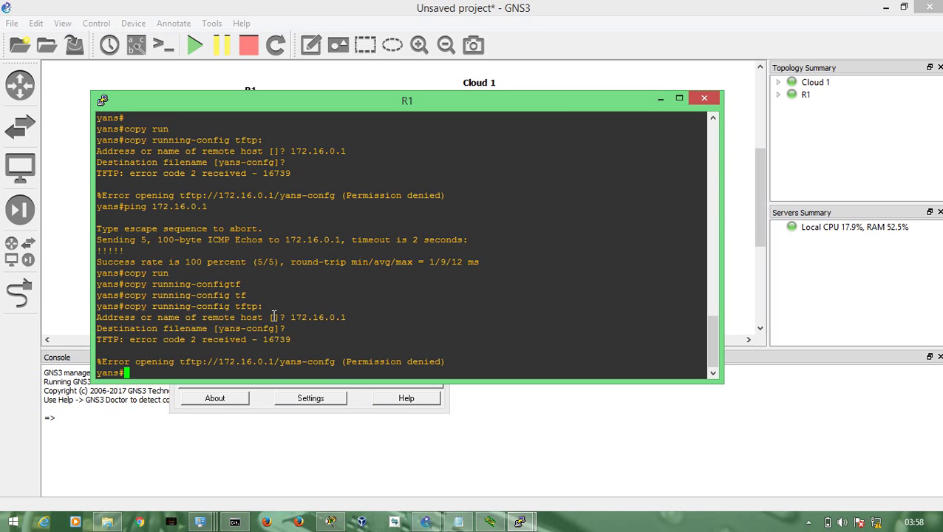
text(172.16.0.1)
key(Left)
key(Down)
key(Up)
key(Up)
key(Up)
key(Up)
key(Down)
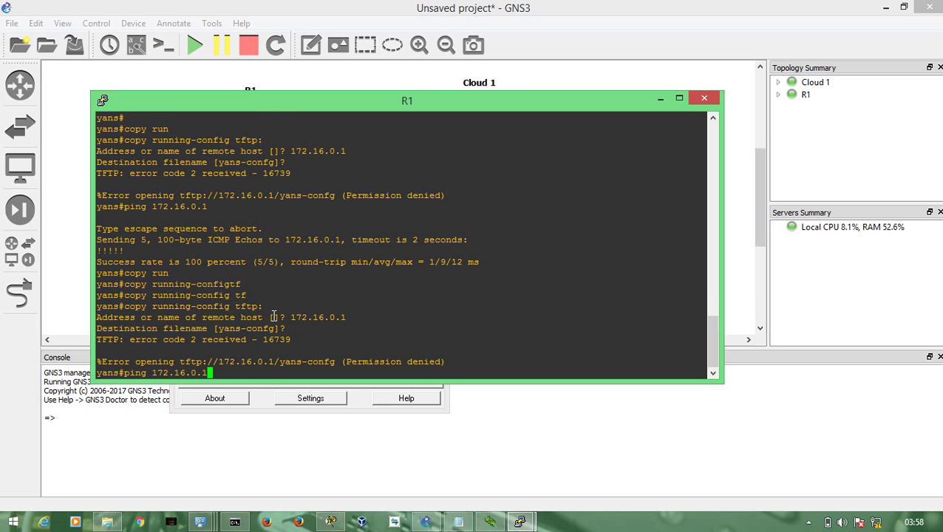
key(Return)
Copy running-config to tftp: again with remote host 172.16.0.1 and the default destination filename yans-confg
key(Up)
key(Up)
key(Up)
key(Return)
text(172.16.0.1)
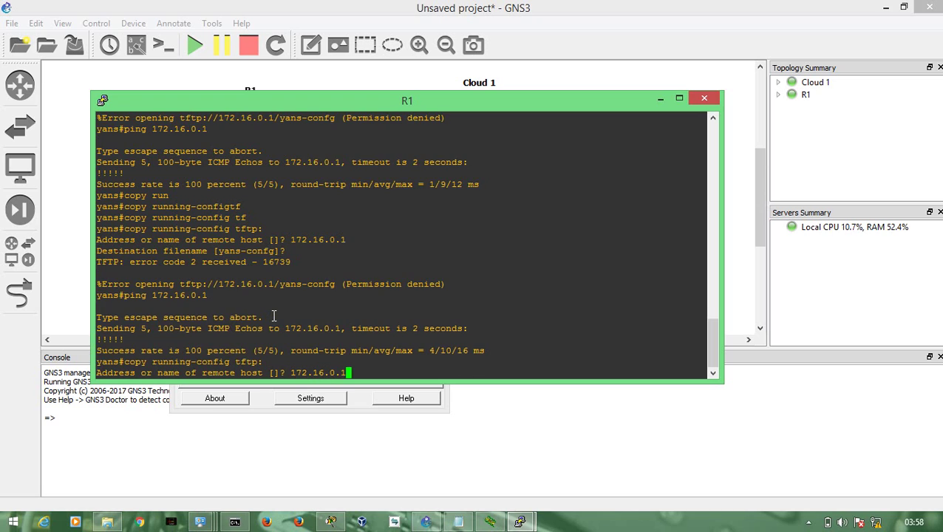
key(Return)
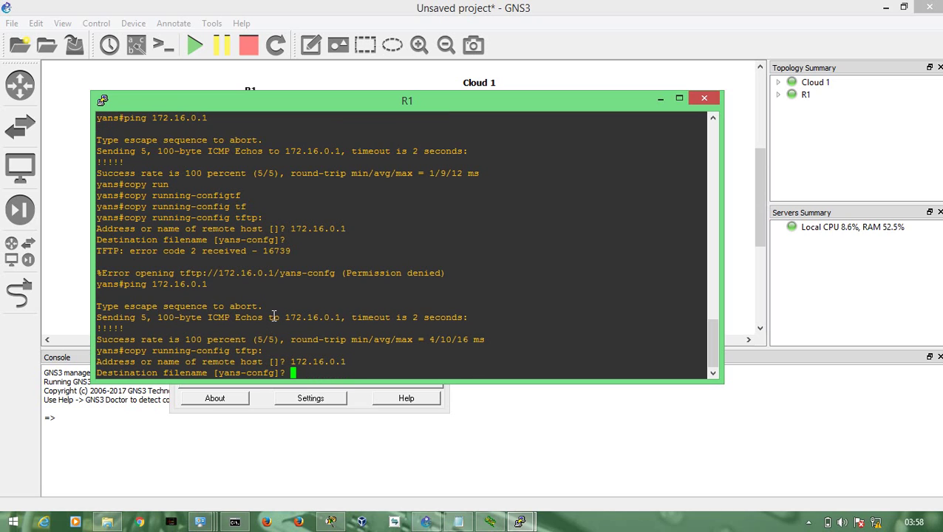
key(Return)
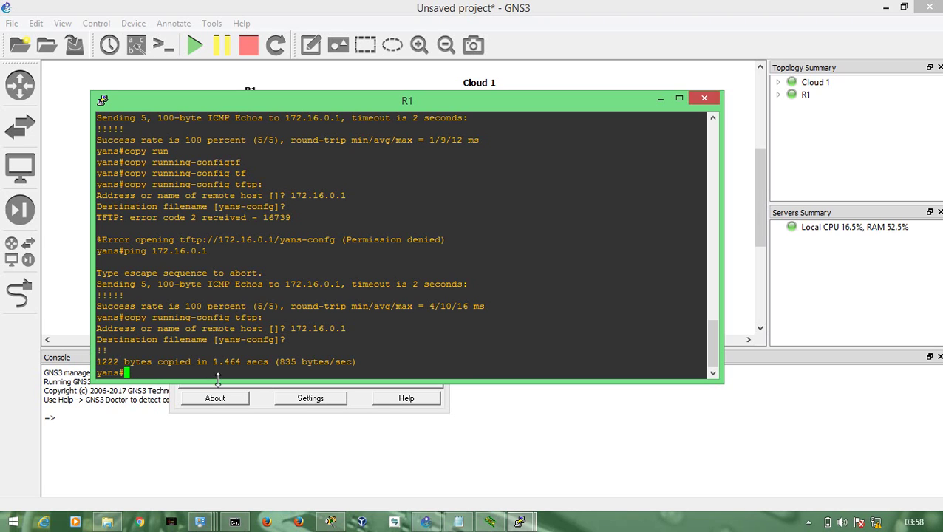
Switch to File Explorer and open the "serveur tftp" folder in Documents
key(super+e)
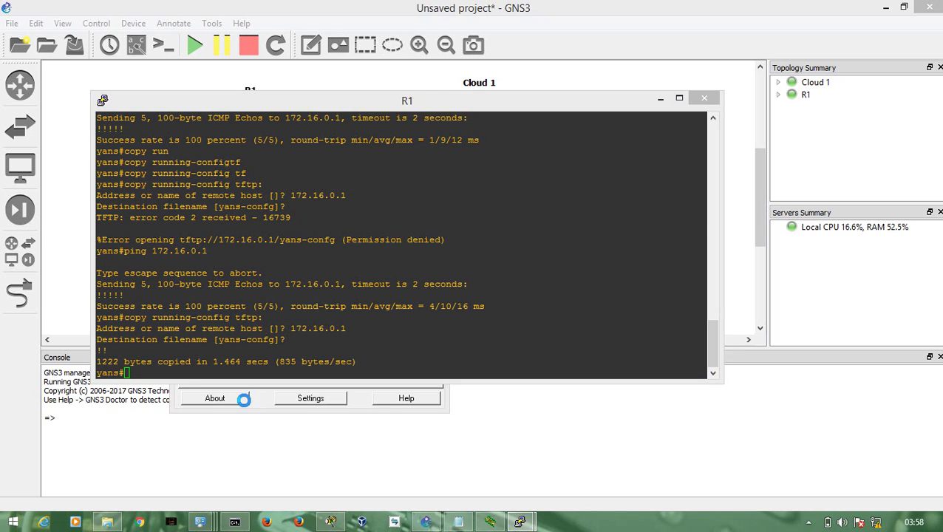
click(55, 210)
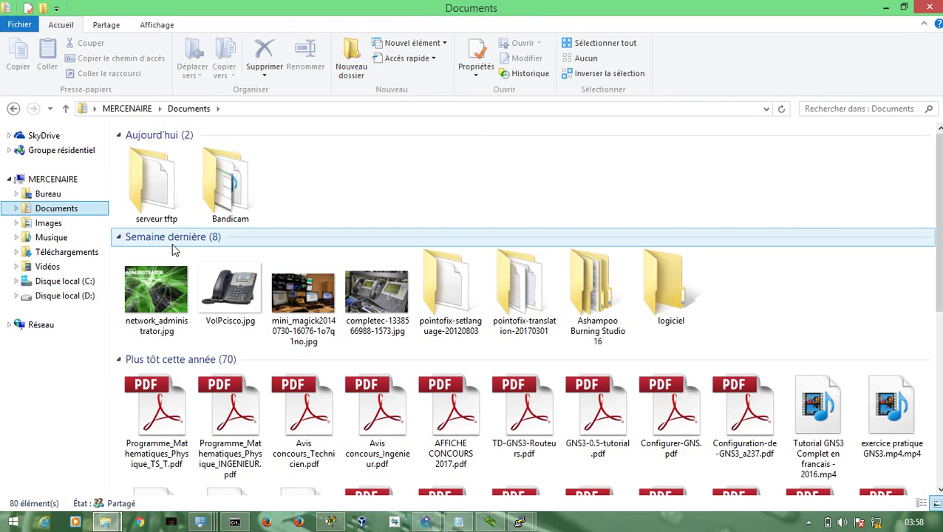
double_click(176, 211)
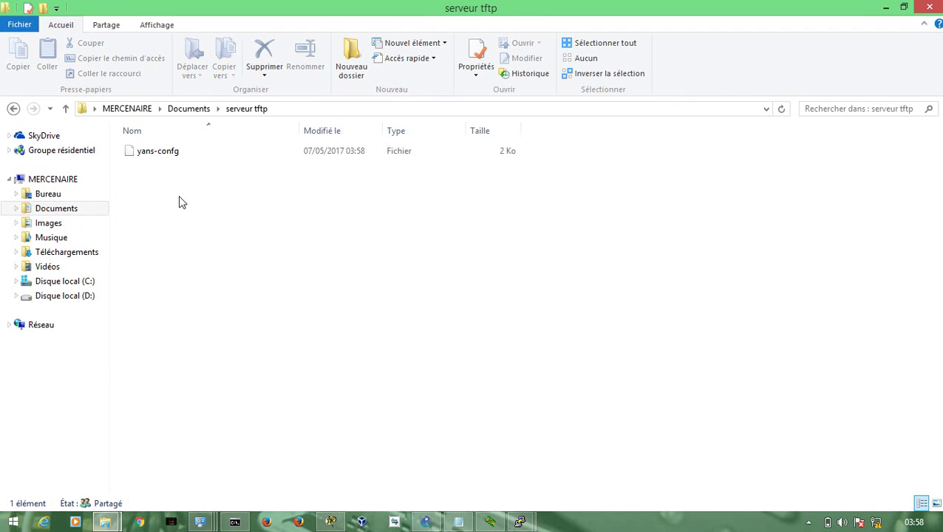
Open the yans-confg file with WordPad and maximize its window
double_click(171, 152)
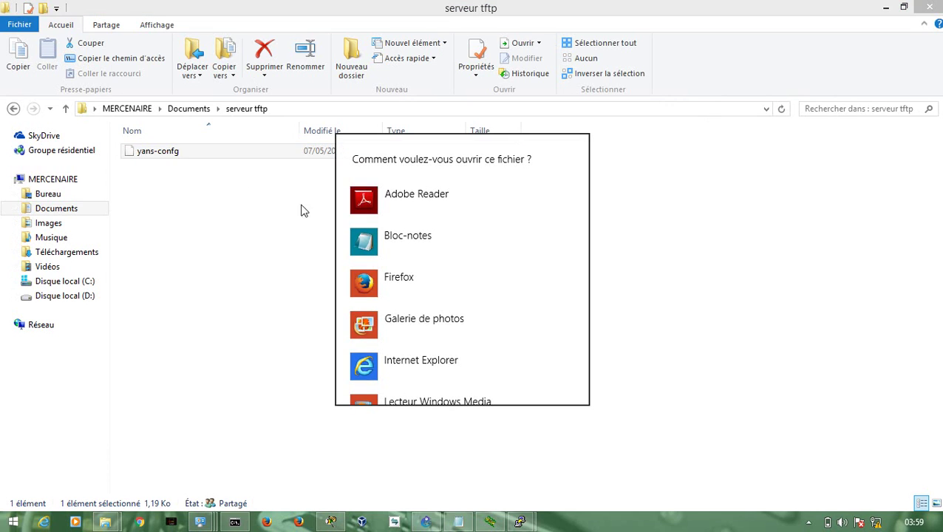
scroll(585, 358, down, 3)
scroll(584, 366, down, 5)
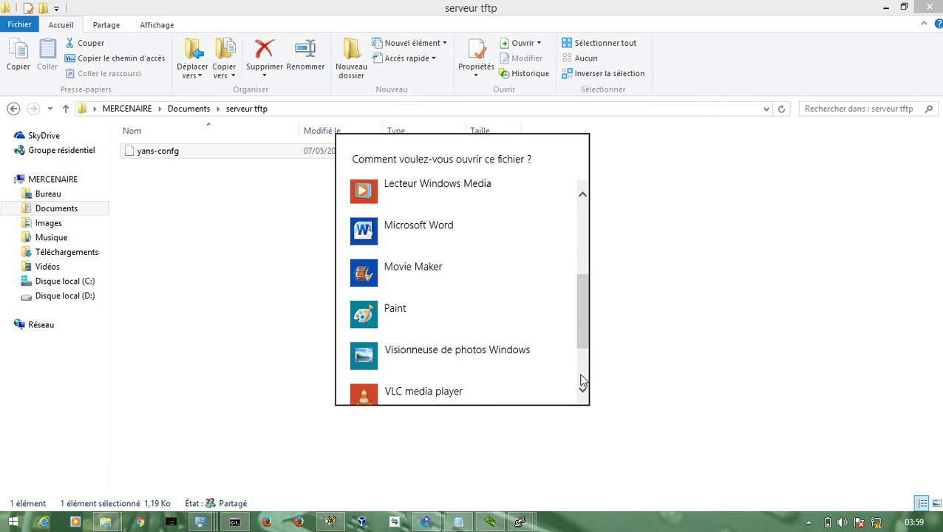
click(434, 349)
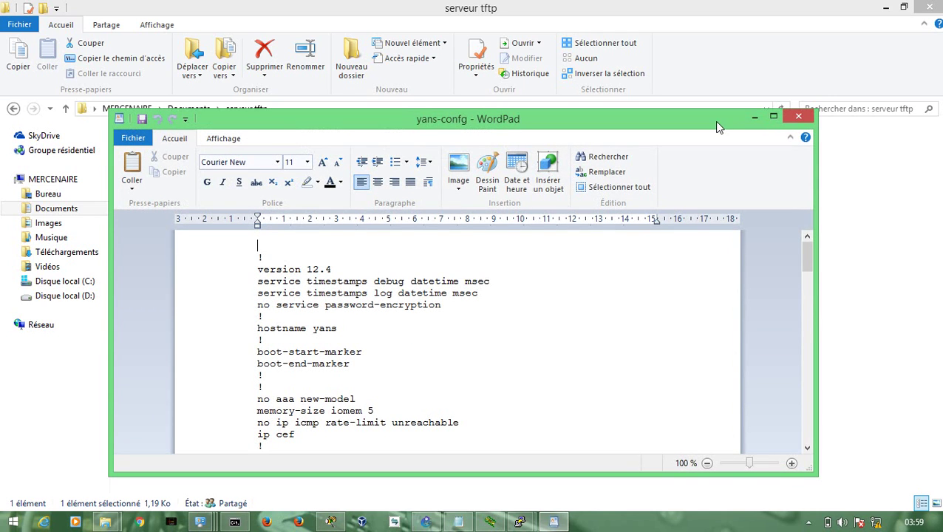
click(773, 118)
Examine the backed-up router configuration in yans-confg, including the DHCP pool section and the hostname line
click(267, 143)
click(267, 155)
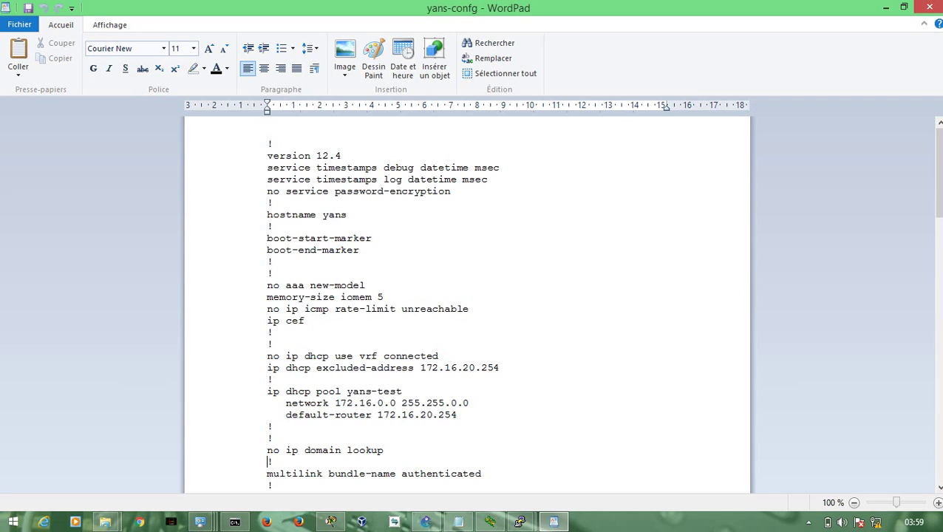
key(Down)
key(Down)
key(Down)
key(Down)
key(Down)
key(Down)
key(Down)
key(Down)
key(Down)
key(Down)
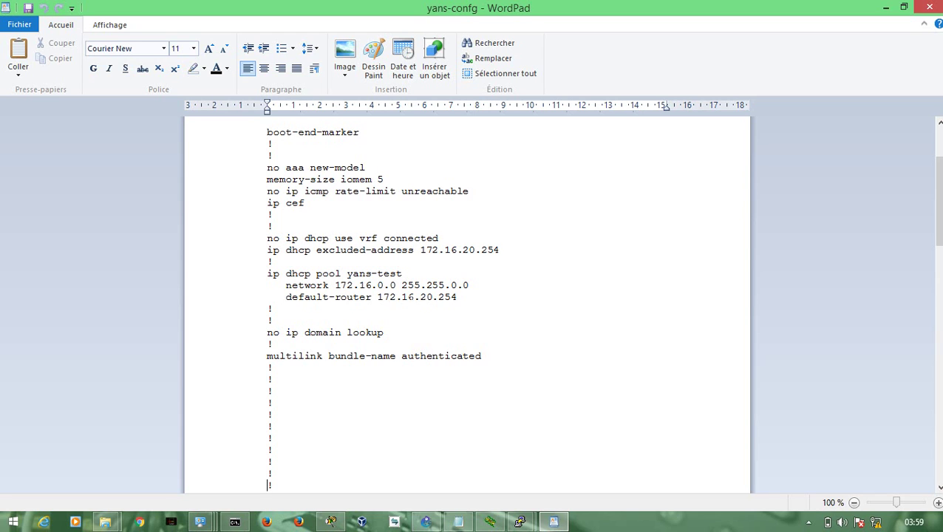
scroll(468, 303, up, 3)
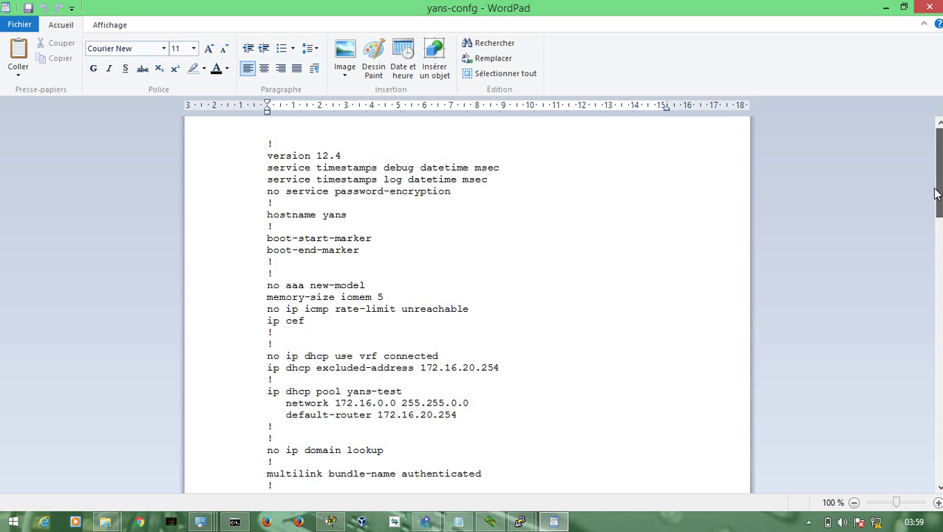
drag(267, 215, 275, 225)
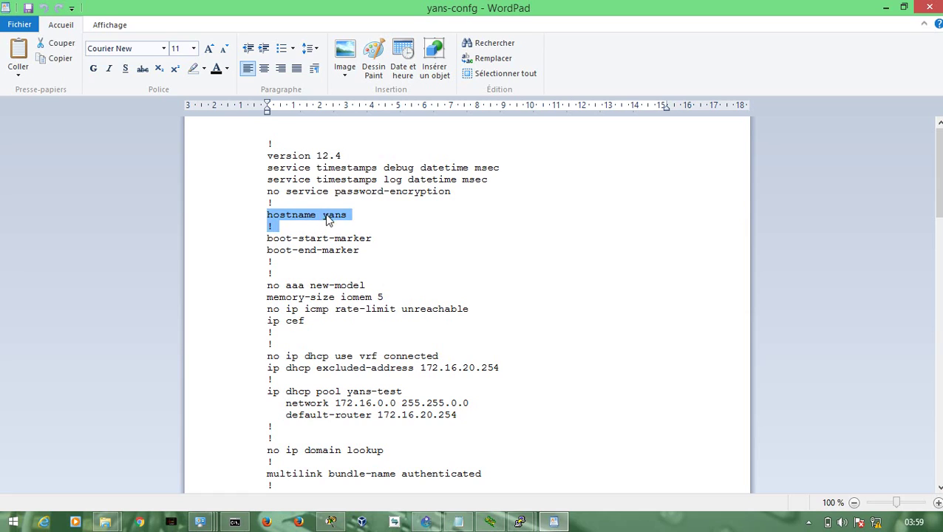
click(326, 214)
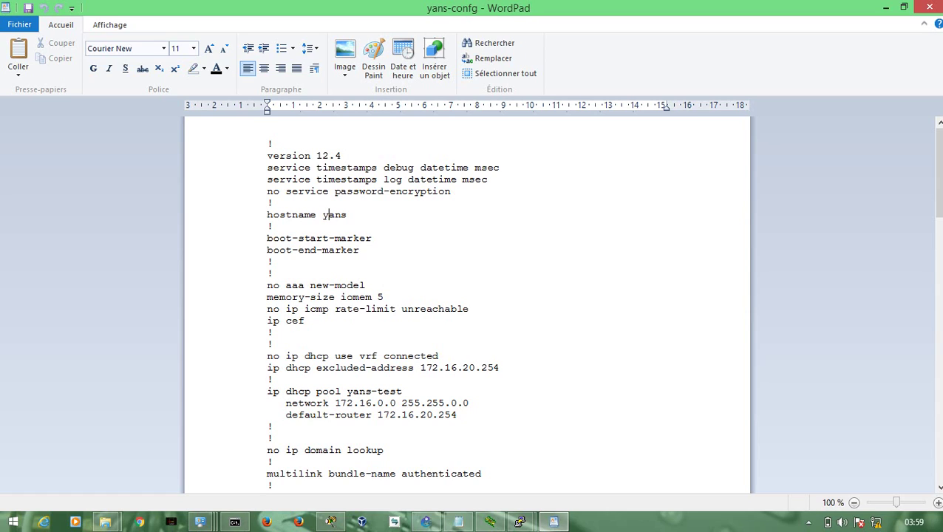
Switch back to GNS3 to view the topology linking R1 to Cloud 1
click(427, 523)
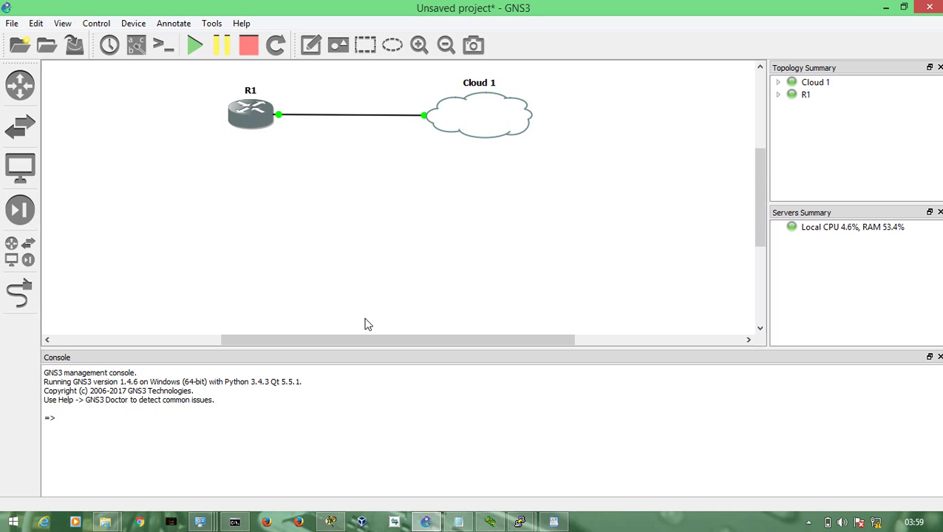
click(457, 522)
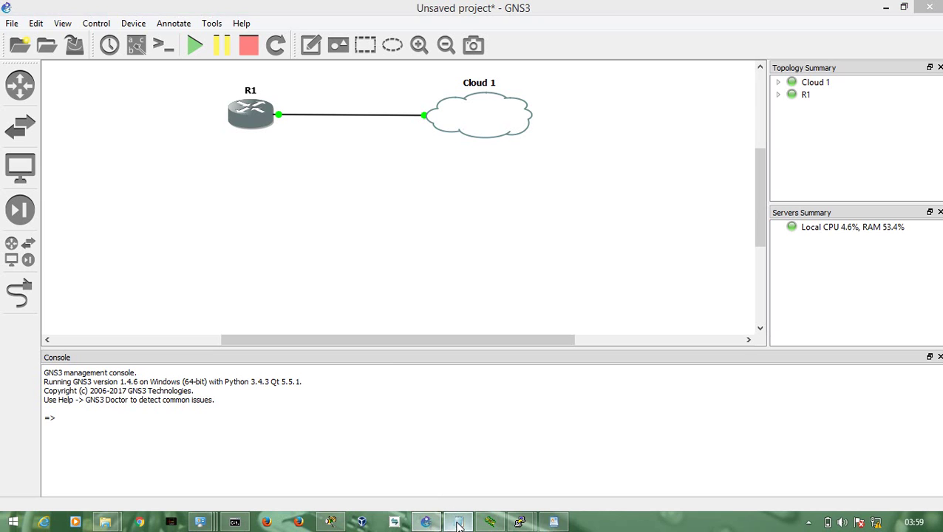